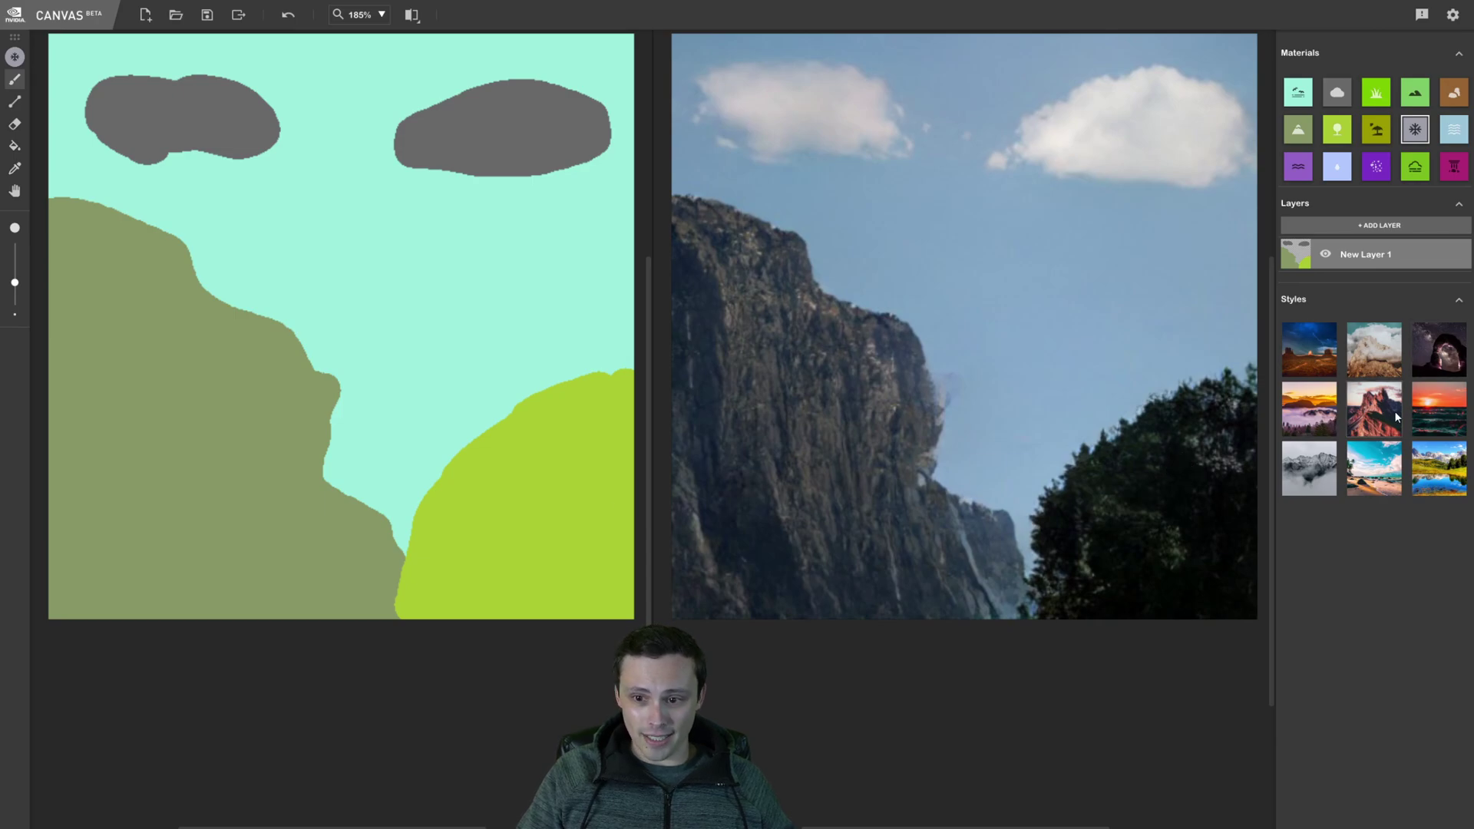
Step: Compare the cliff-and-clouds, desert night, beach, lake meadow, red sunset and night sky styles, ending on sunset fog
click(1368, 354)
click(1306, 352)
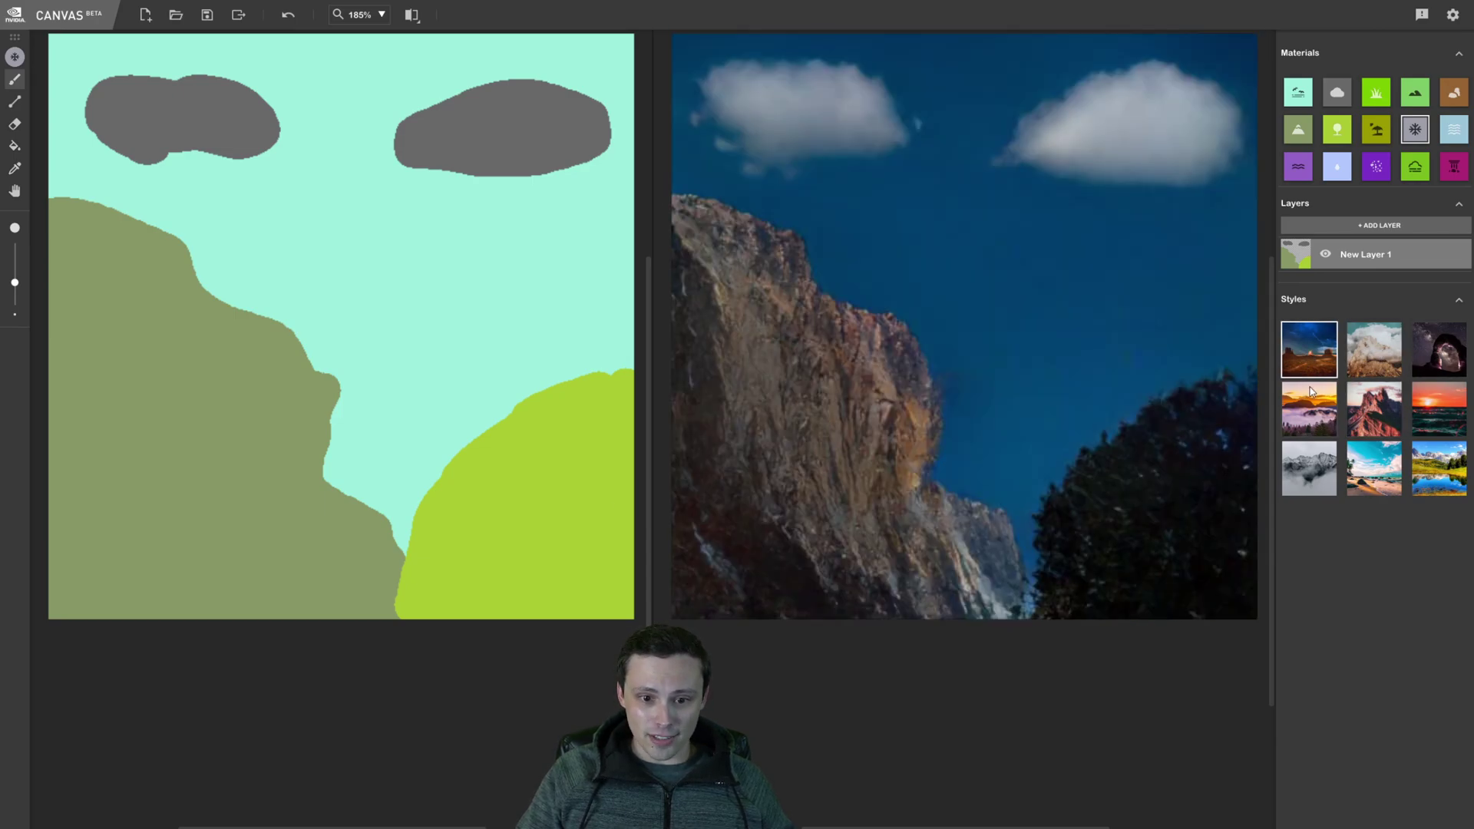
click(1309, 408)
click(1356, 481)
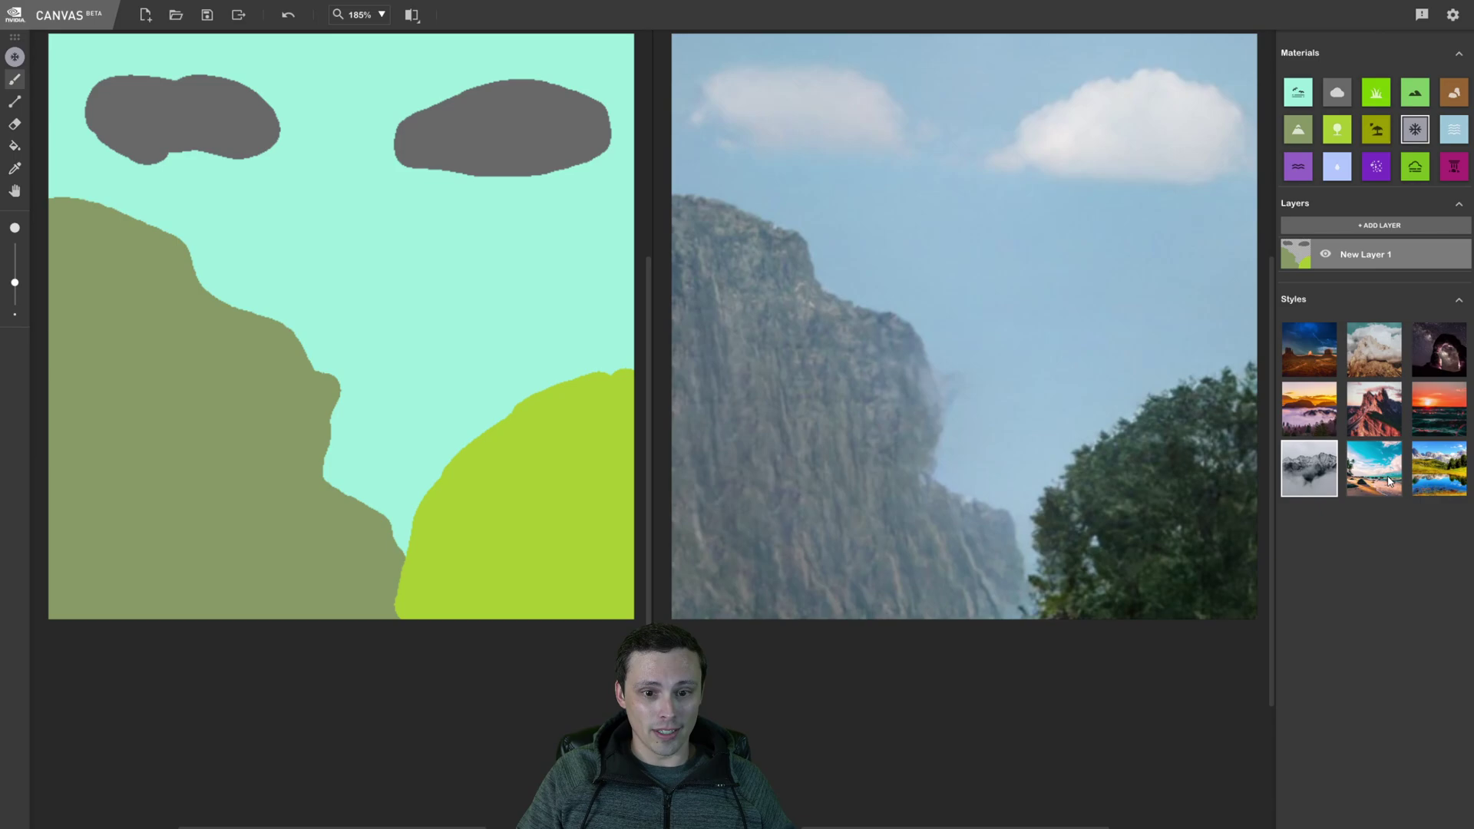
click(1442, 464)
click(1438, 413)
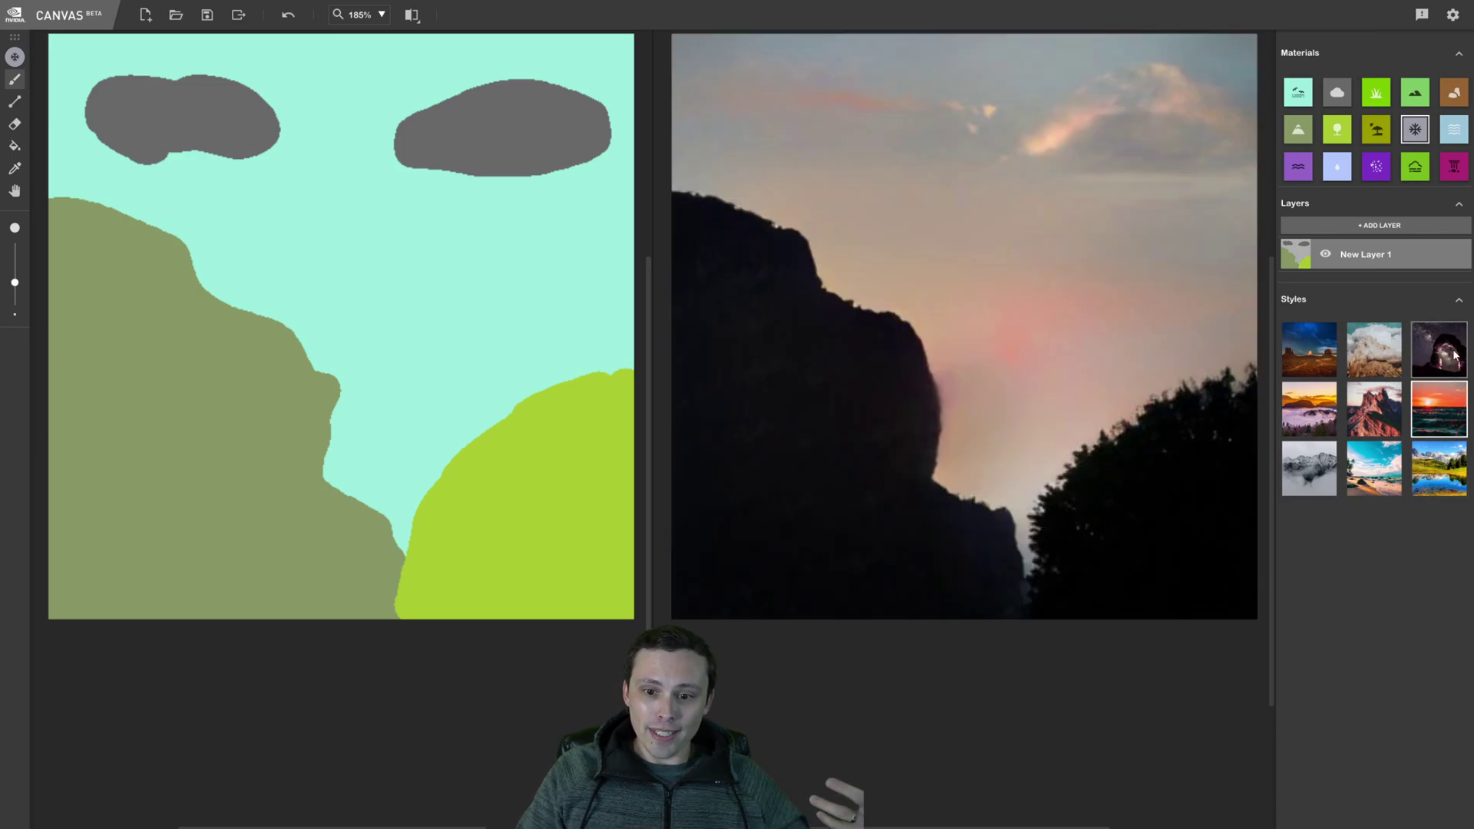
click(1439, 350)
click(1374, 351)
click(1294, 356)
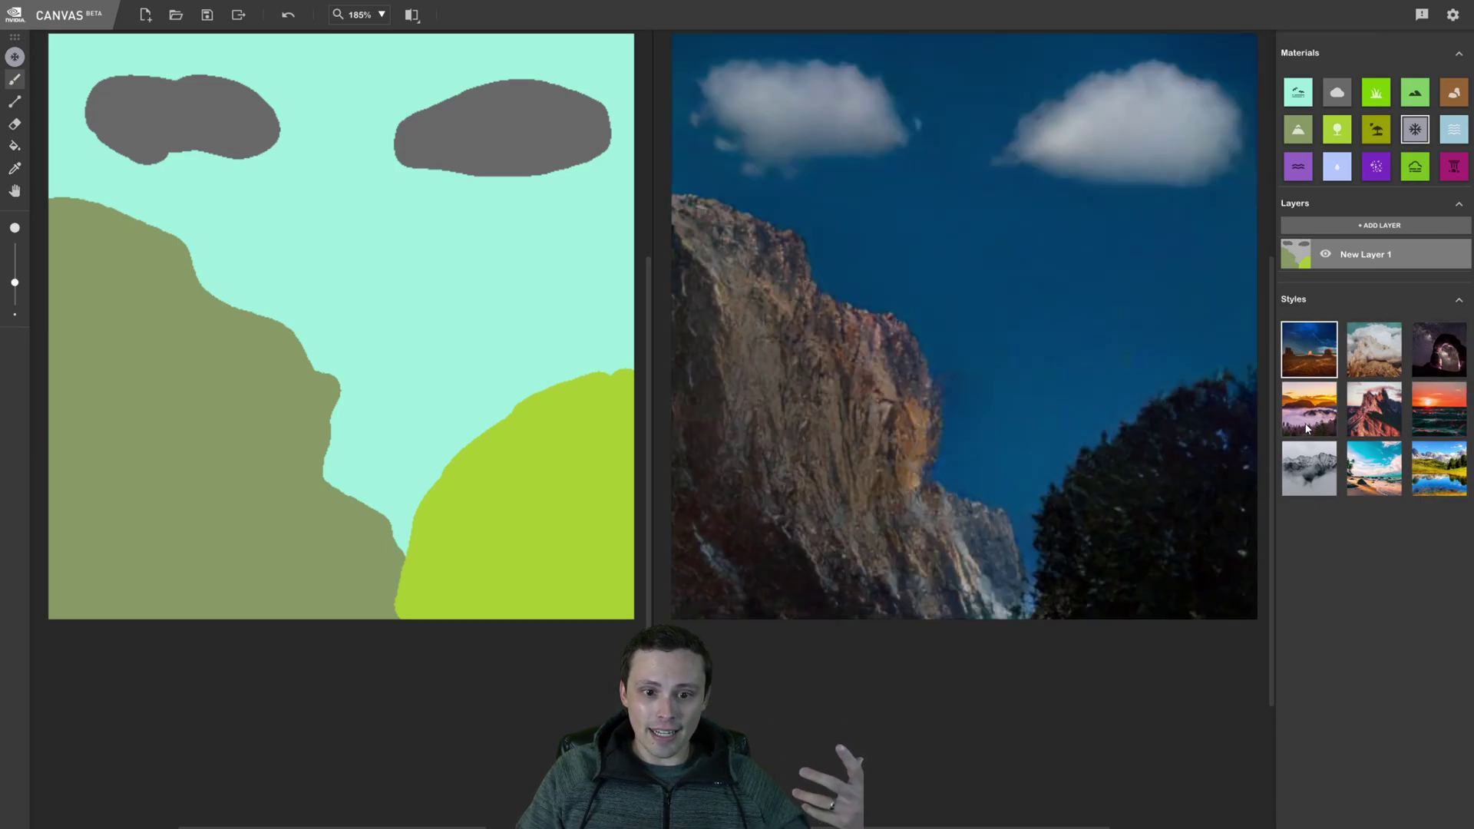
click(1294, 381)
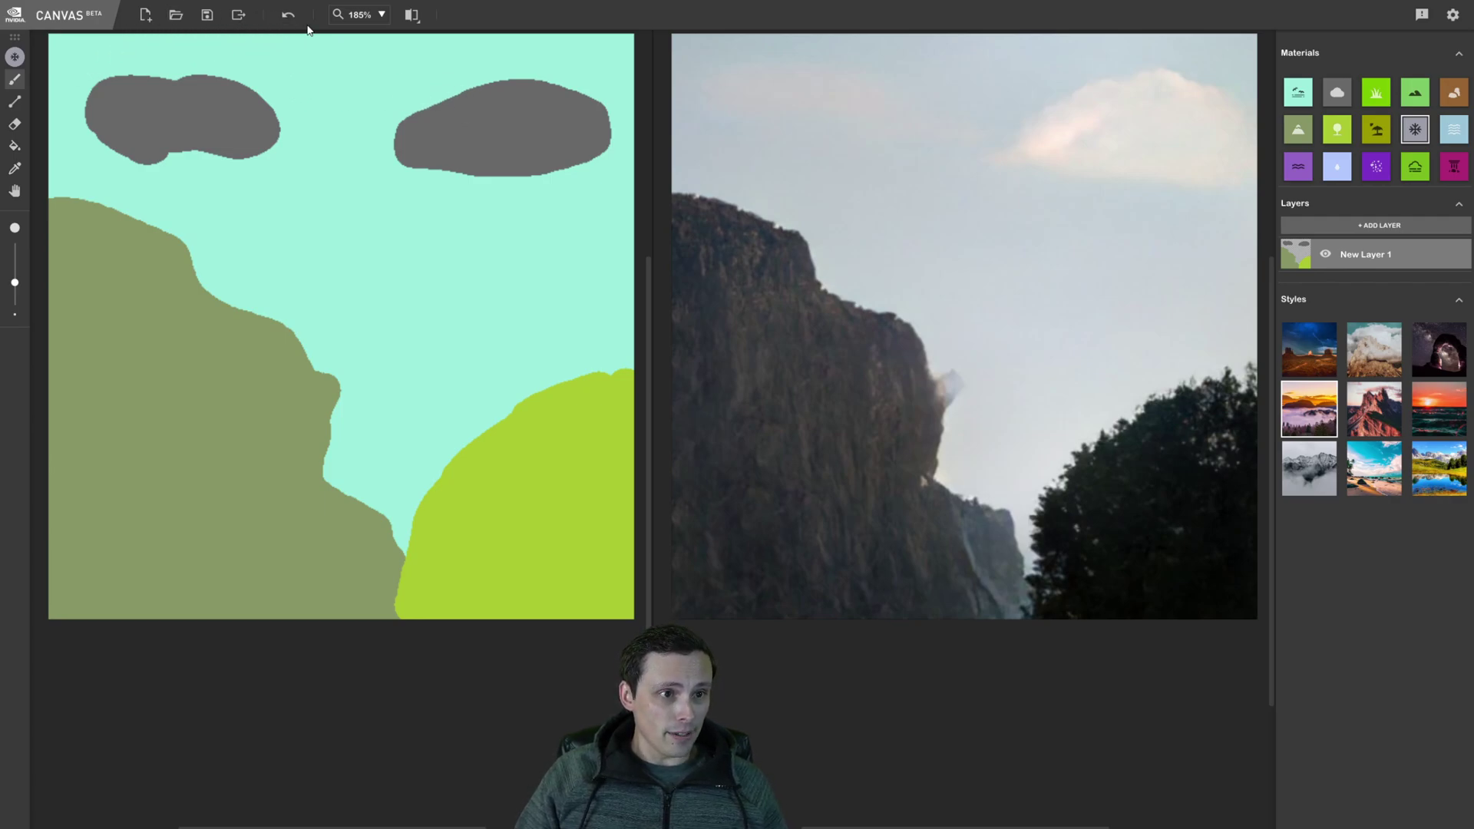
Step: Start a new blank image, discarding the old sketch without saving
click(146, 15)
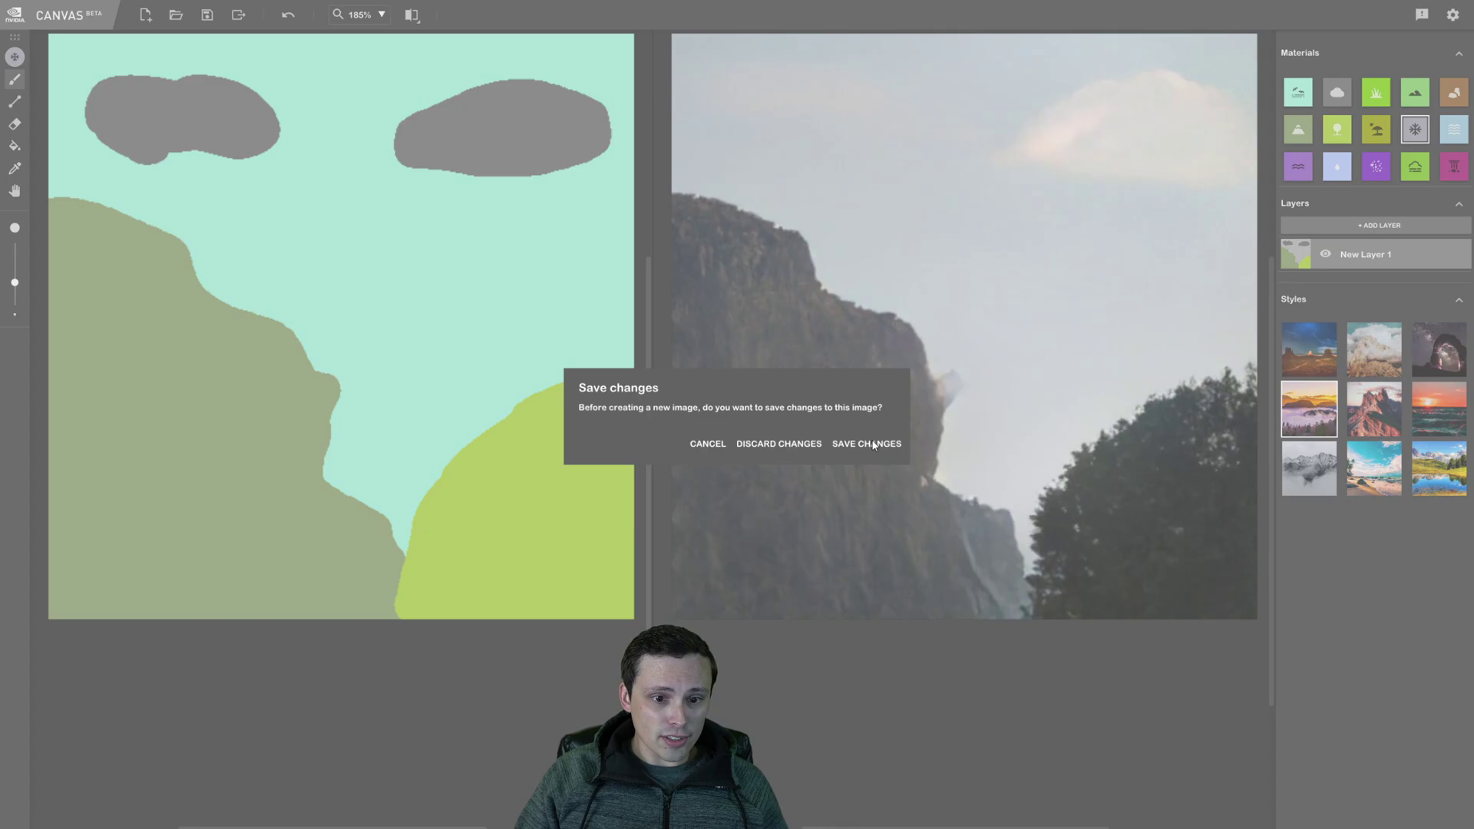
click(778, 444)
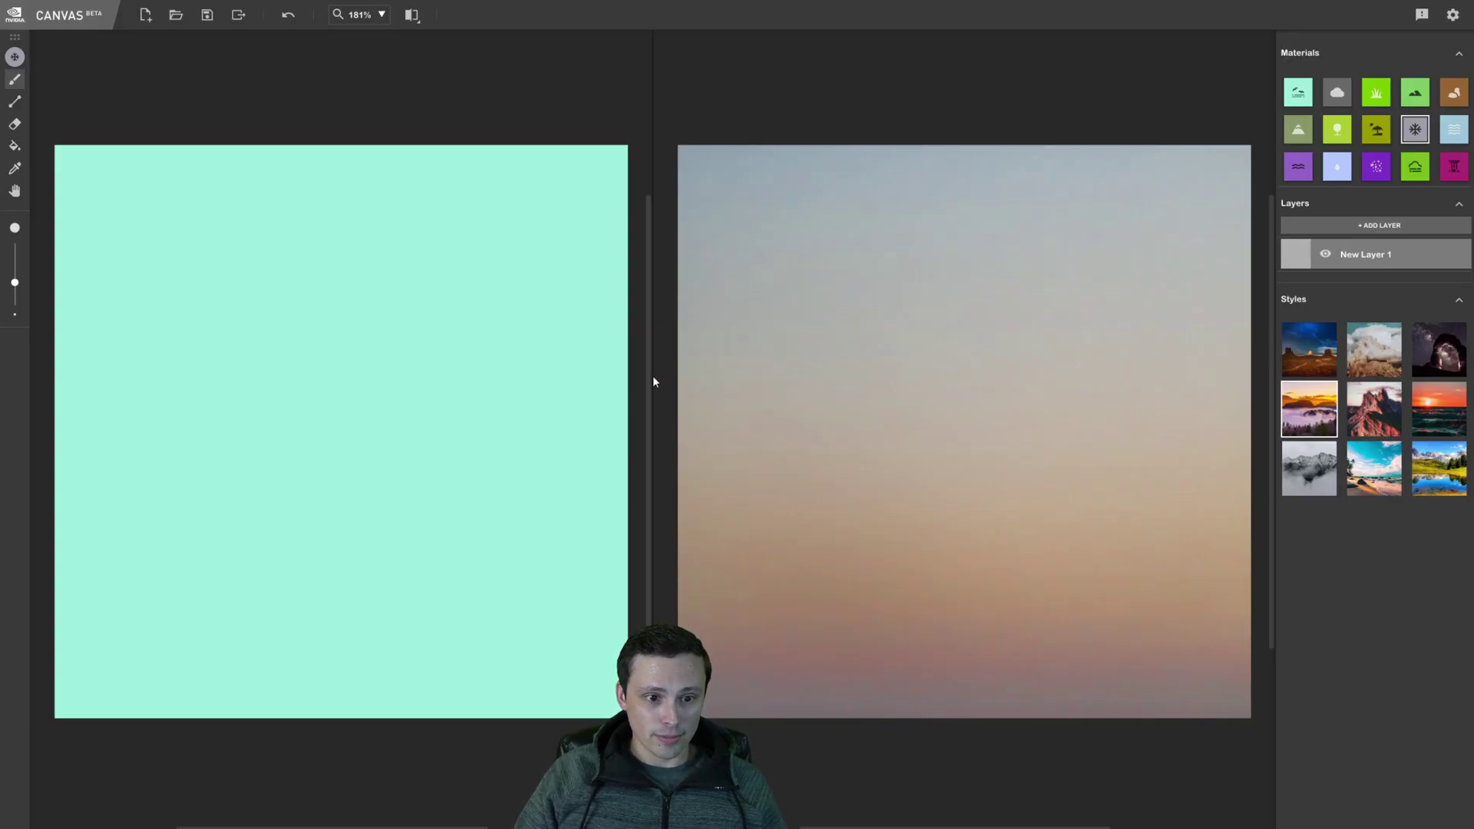
mouse_move(652, 375)
mouse_down()
mouse_move(655, 323)
mouse_move(667, 439)
mouse_up()
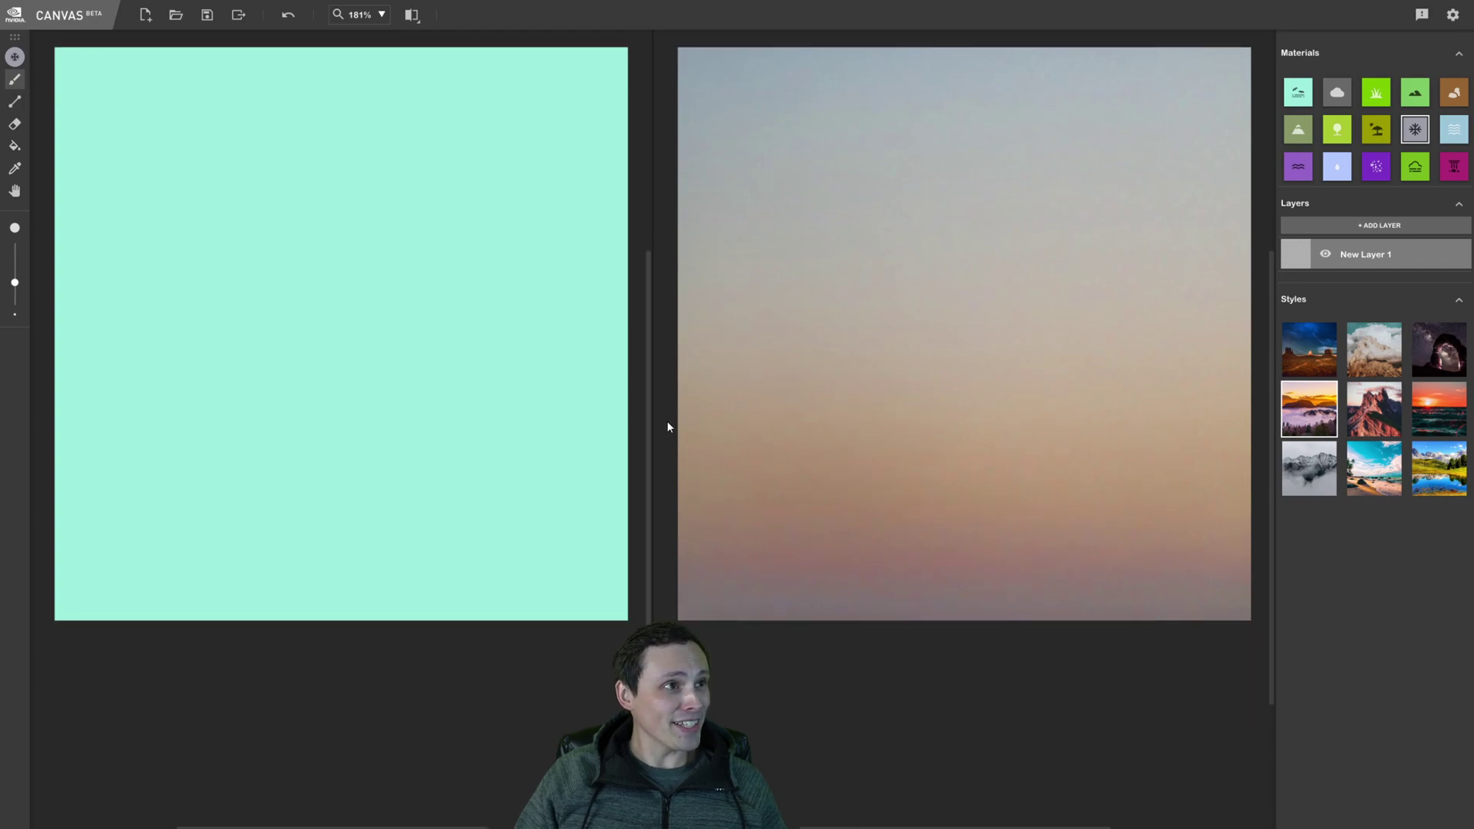
Step: Paint a large cloud in the upper left and a long thin cloud to its right
click(1337, 92)
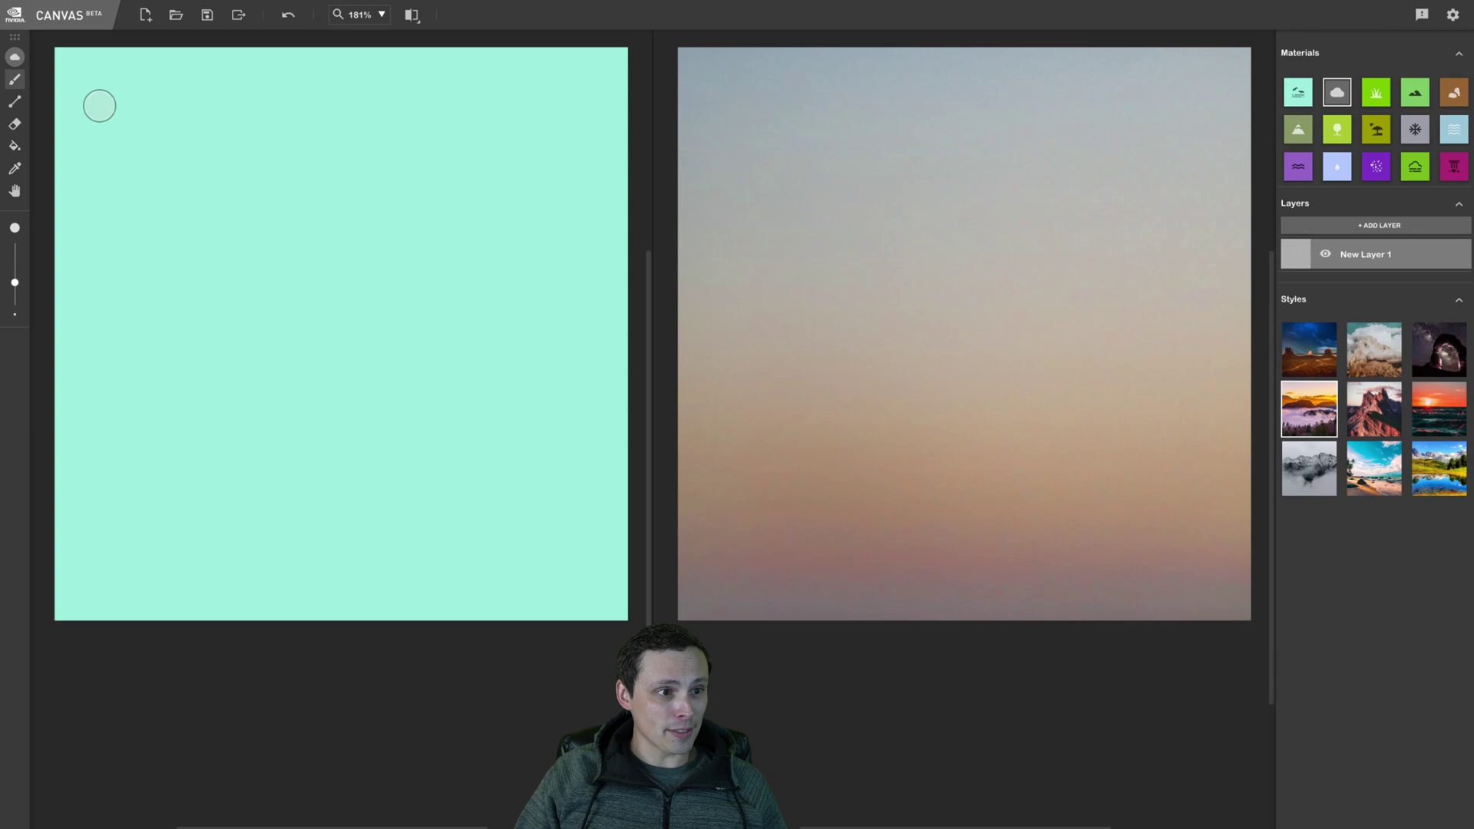
mouse_move(193, 87)
mouse_down()
mouse_move(89, 103)
mouse_move(150, 158)
mouse_move(310, 160)
mouse_move(332, 115)
mouse_move(151, 87)
mouse_move(134, 114)
mouse_move(111, 114)
mouse_move(158, 117)
mouse_move(195, 146)
mouse_move(141, 138)
mouse_up()
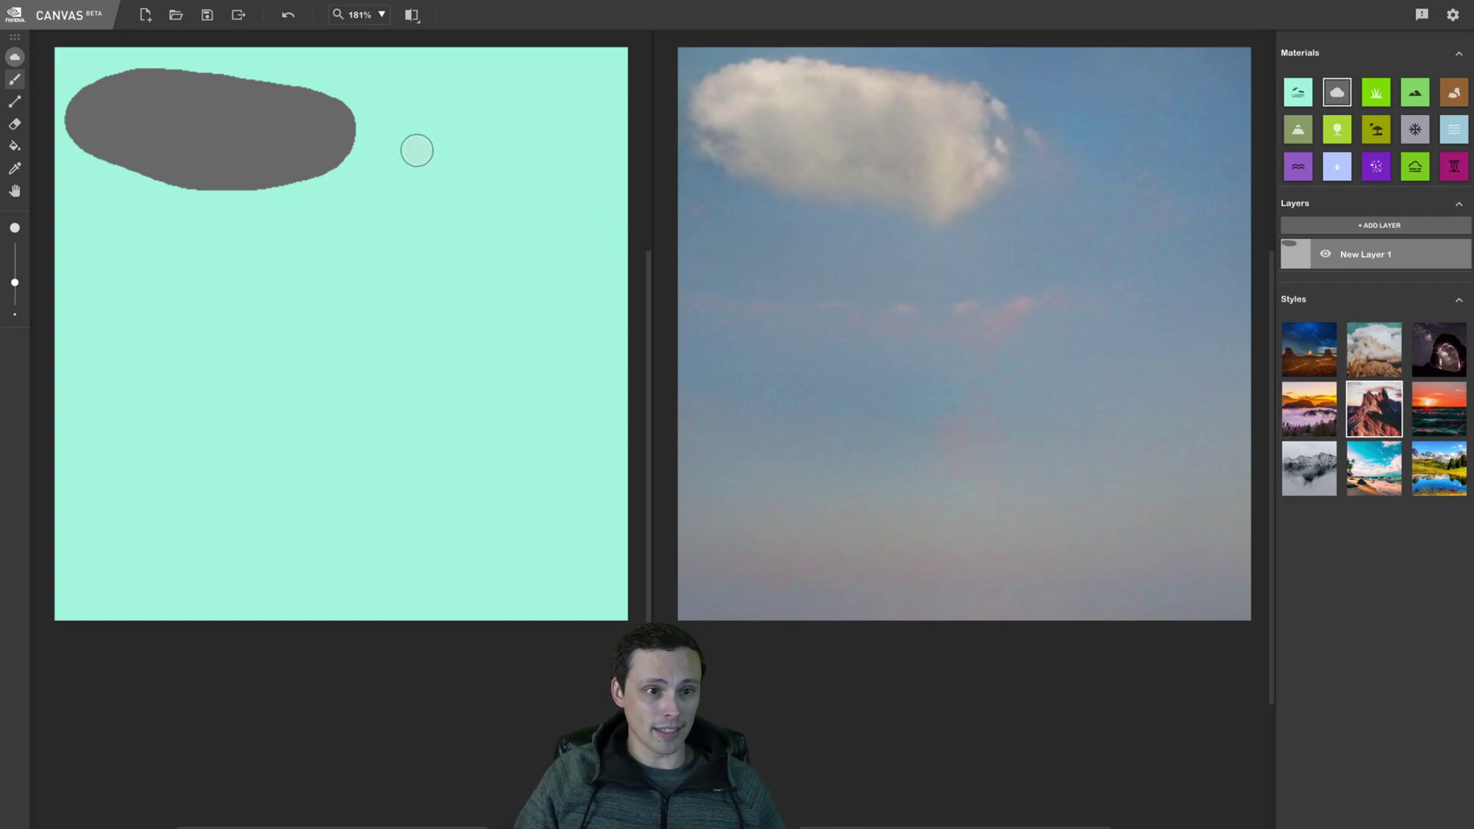
drag(407, 151, 605, 149)
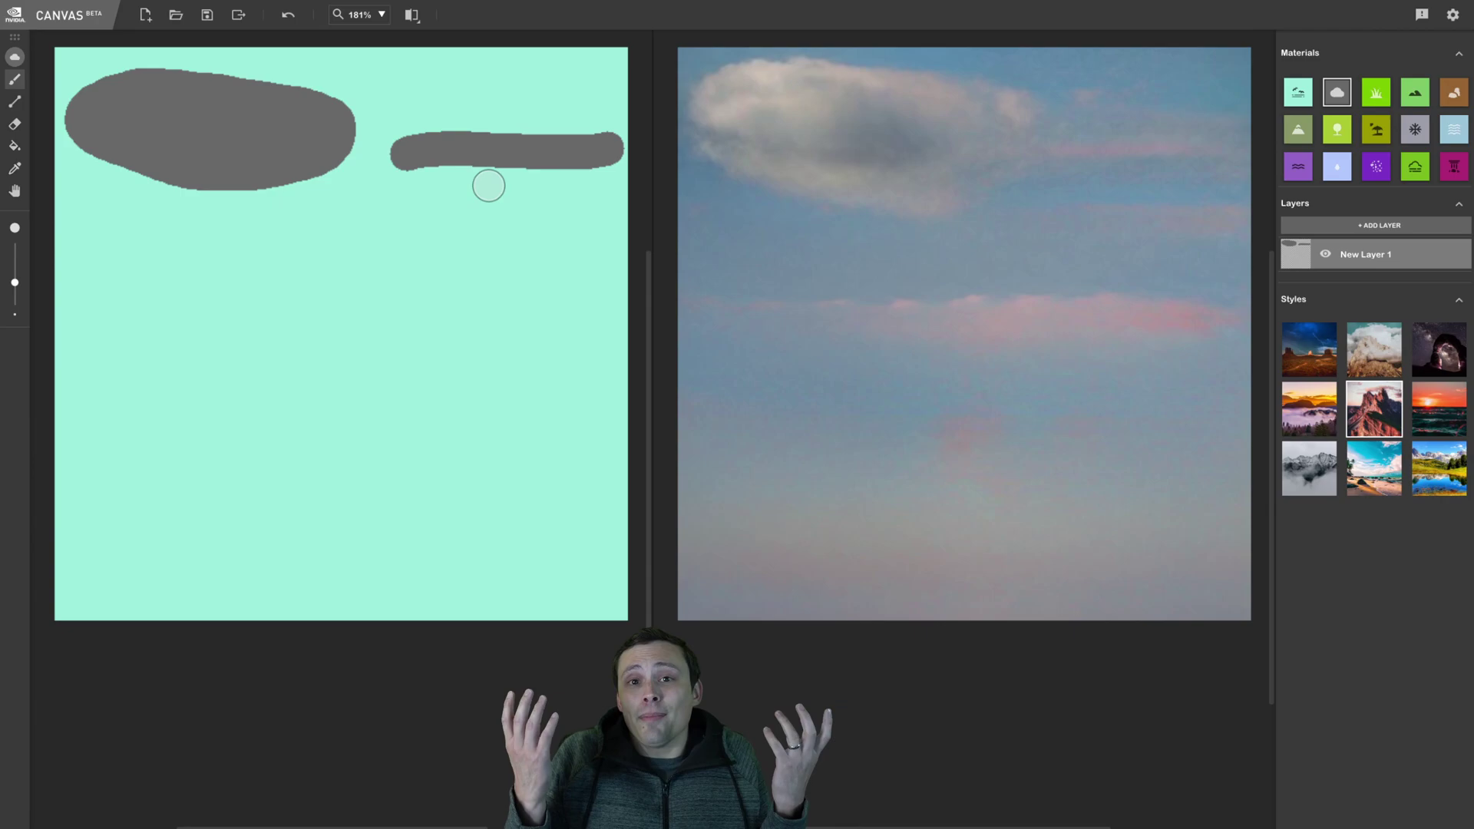
Step: Paint a Mountain mass from the left edge down to the bottom-left corner, forming a rocky cliff
click(1306, 136)
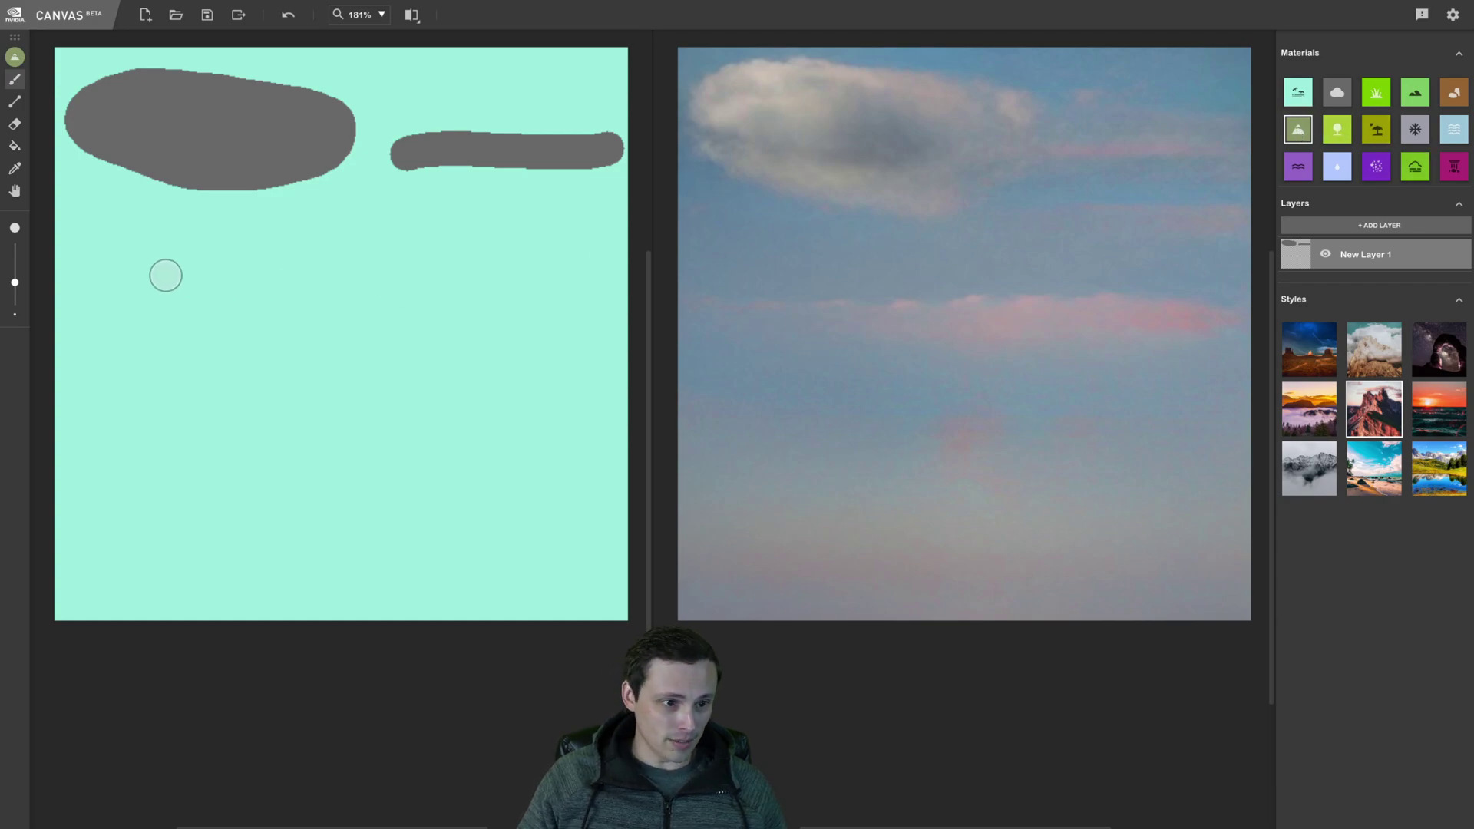
mouse_move(65, 302)
mouse_down()
mouse_move(207, 365)
mouse_move(233, 565)
mouse_move(256, 606)
mouse_up()
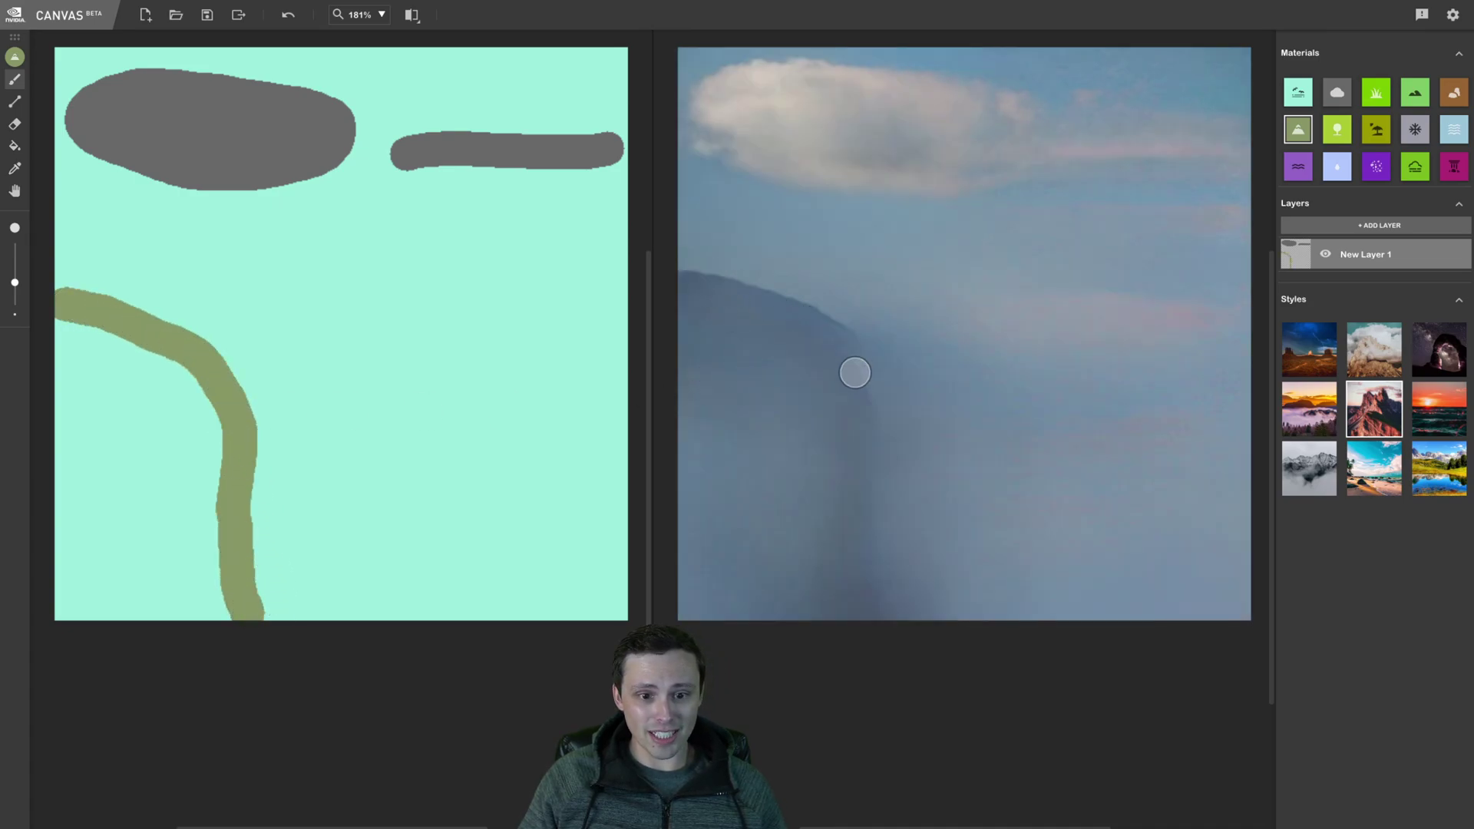
mouse_move(74, 358)
mouse_down()
mouse_move(114, 333)
mouse_move(170, 362)
mouse_move(216, 423)
mouse_move(203, 408)
mouse_move(232, 615)
mouse_up()
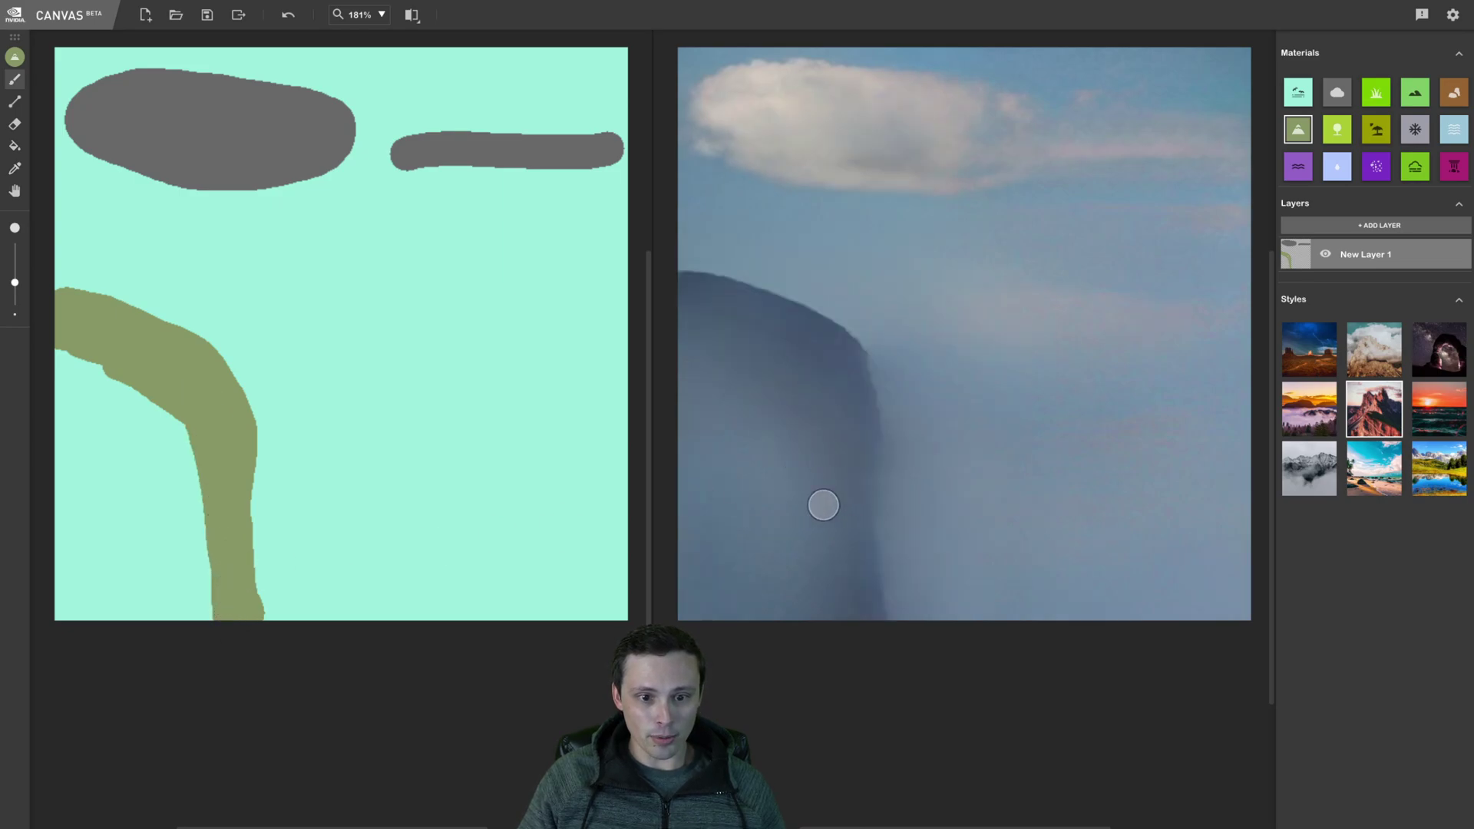
mouse_move(224, 579)
mouse_down()
mouse_move(116, 417)
mouse_move(59, 378)
mouse_up()
mouse_move(206, 568)
mouse_down()
mouse_move(64, 616)
mouse_move(165, 584)
mouse_move(132, 590)
mouse_move(156, 541)
mouse_move(128, 538)
mouse_move(107, 576)
mouse_move(76, 533)
mouse_move(73, 552)
mouse_move(69, 499)
mouse_move(61, 577)
mouse_move(83, 506)
mouse_move(132, 442)
mouse_move(138, 490)
mouse_up()
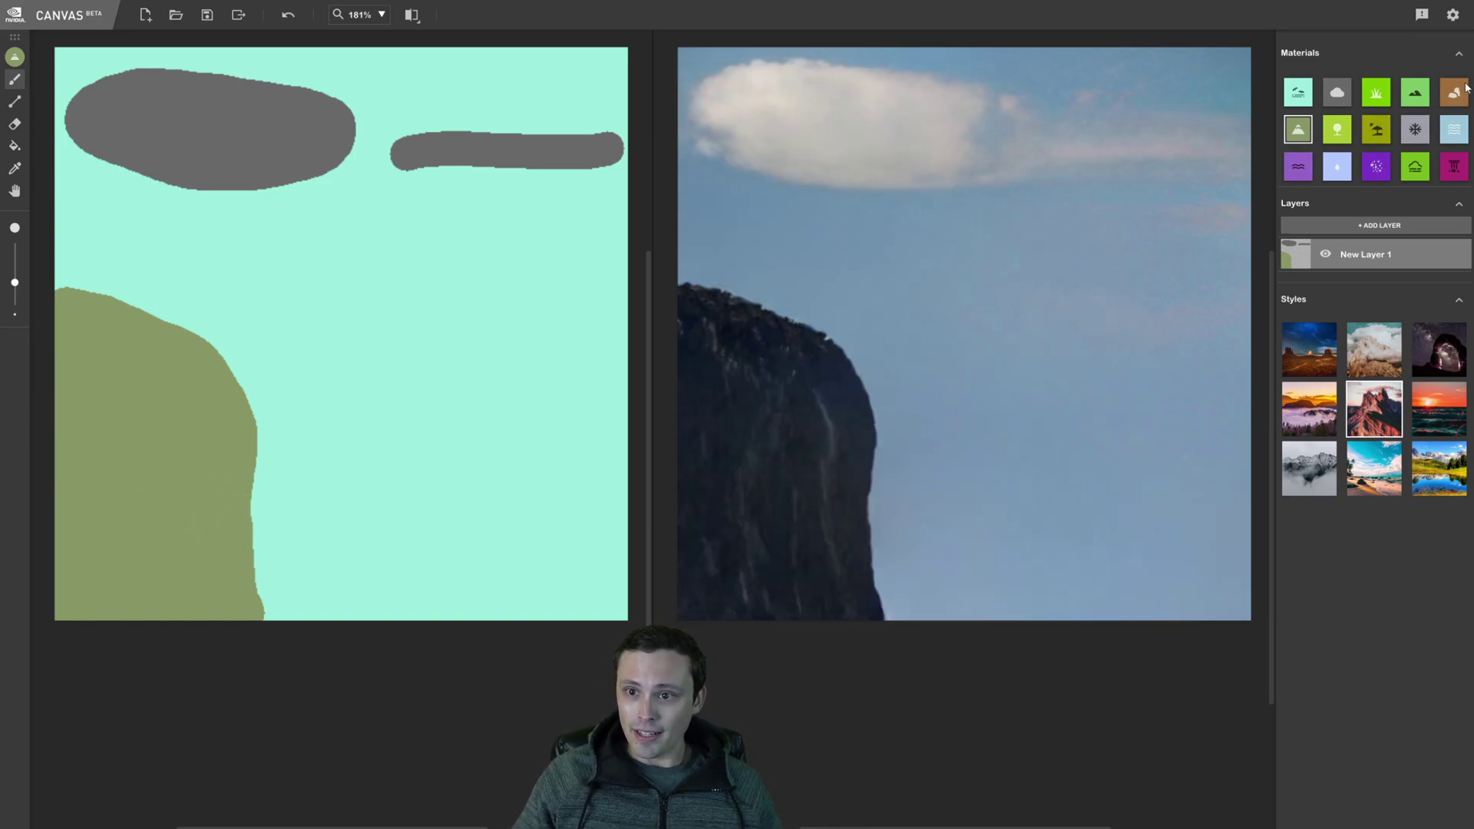
Step: Paint a stone letter D in the centre of the sky and an O below it
click(1457, 92)
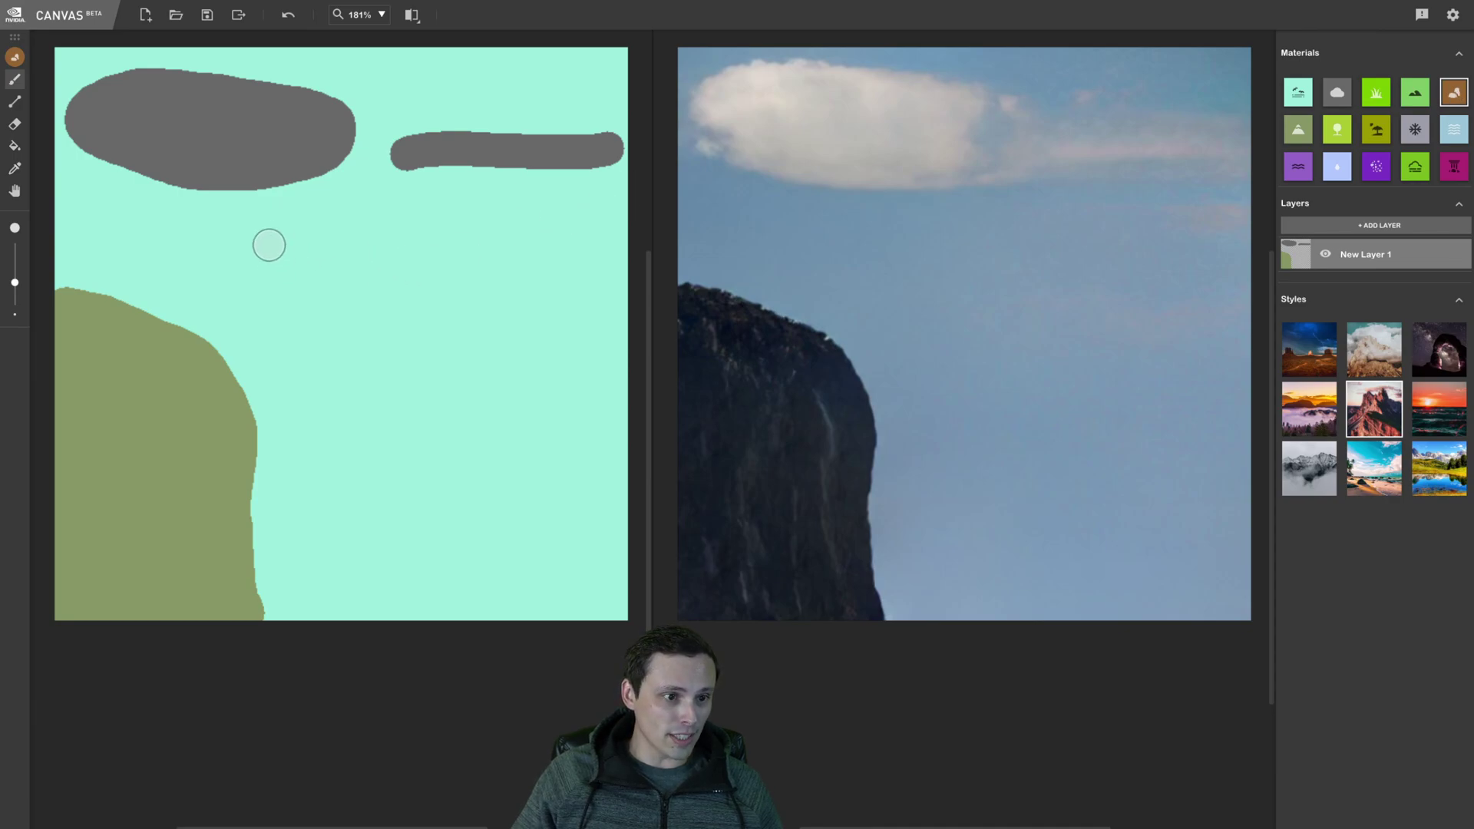
mouse_move(288, 223)
mouse_down()
mouse_move(292, 352)
mouse_move(292, 213)
mouse_move(380, 219)
mouse_move(409, 299)
mouse_move(307, 361)
mouse_up()
mouse_move(439, 378)
mouse_down()
mouse_move(381, 499)
mouse_move(485, 450)
mouse_move(441, 377)
mouse_up()
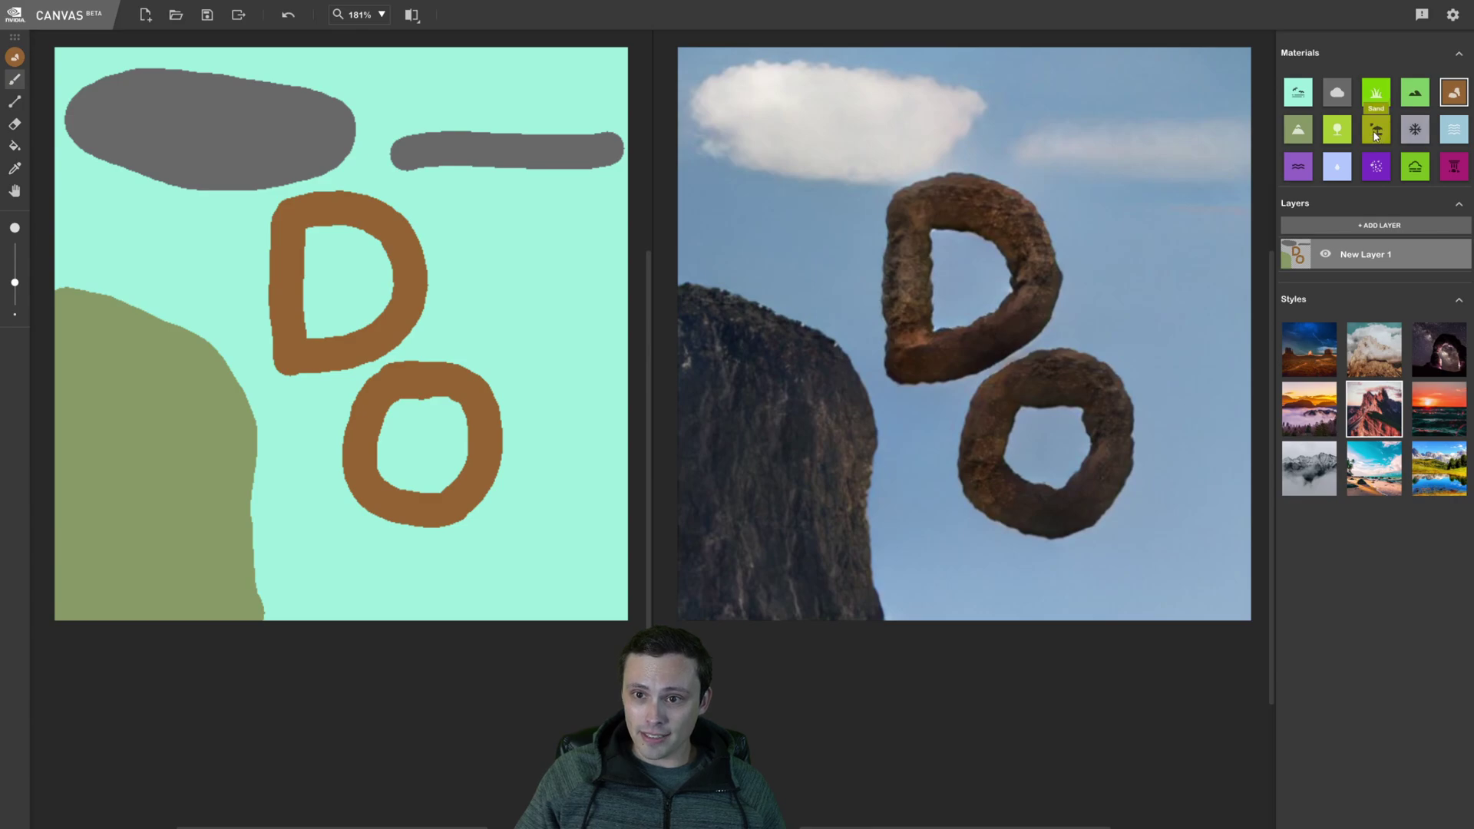
Step: Paint a water stroke down the cliff as a waterfall, then undo its upward extension
click(1335, 168)
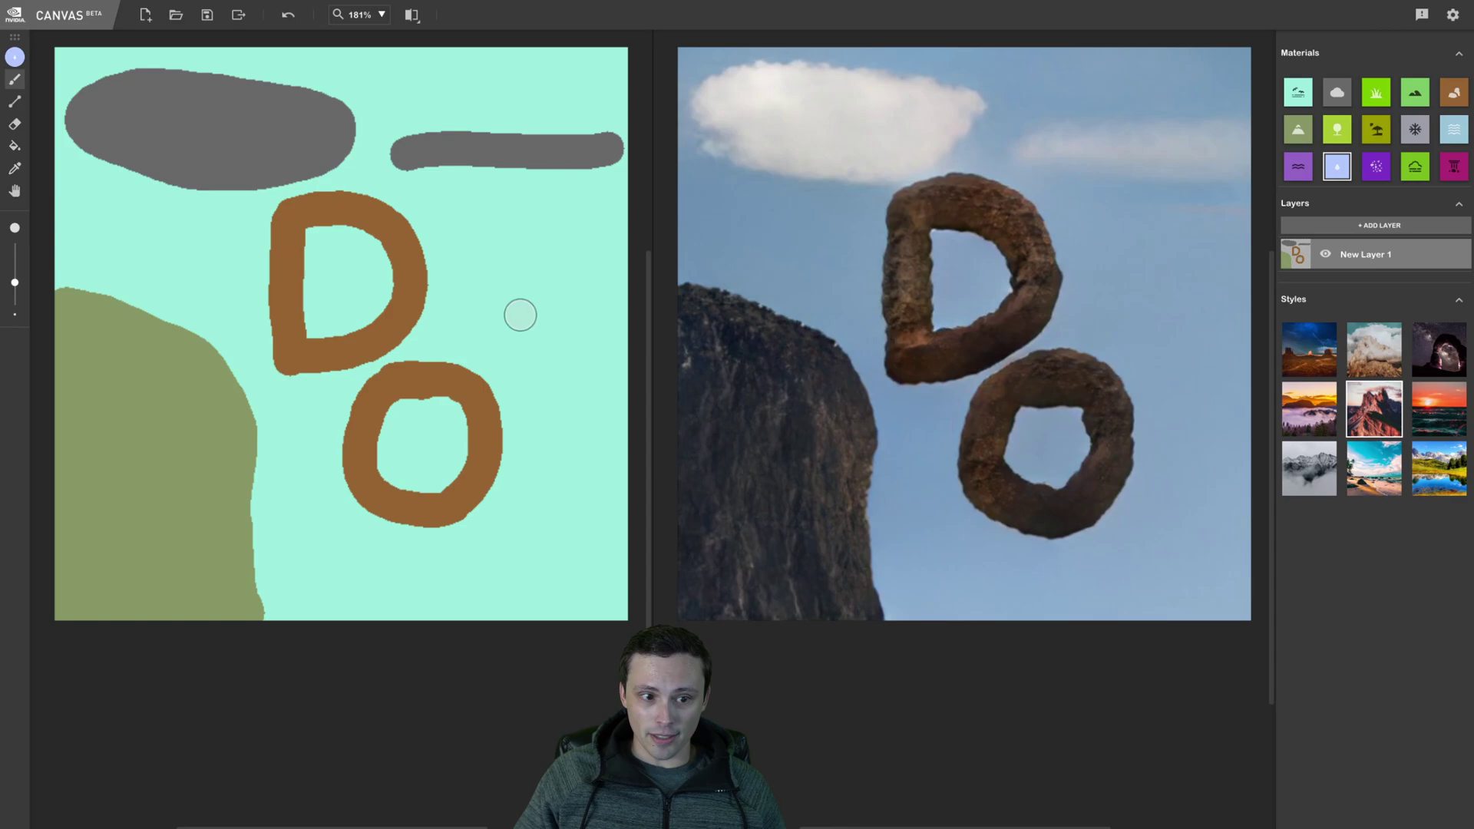
mouse_move(125, 311)
mouse_down()
mouse_move(145, 340)
mouse_move(151, 402)
mouse_move(128, 485)
mouse_move(170, 618)
mouse_up()
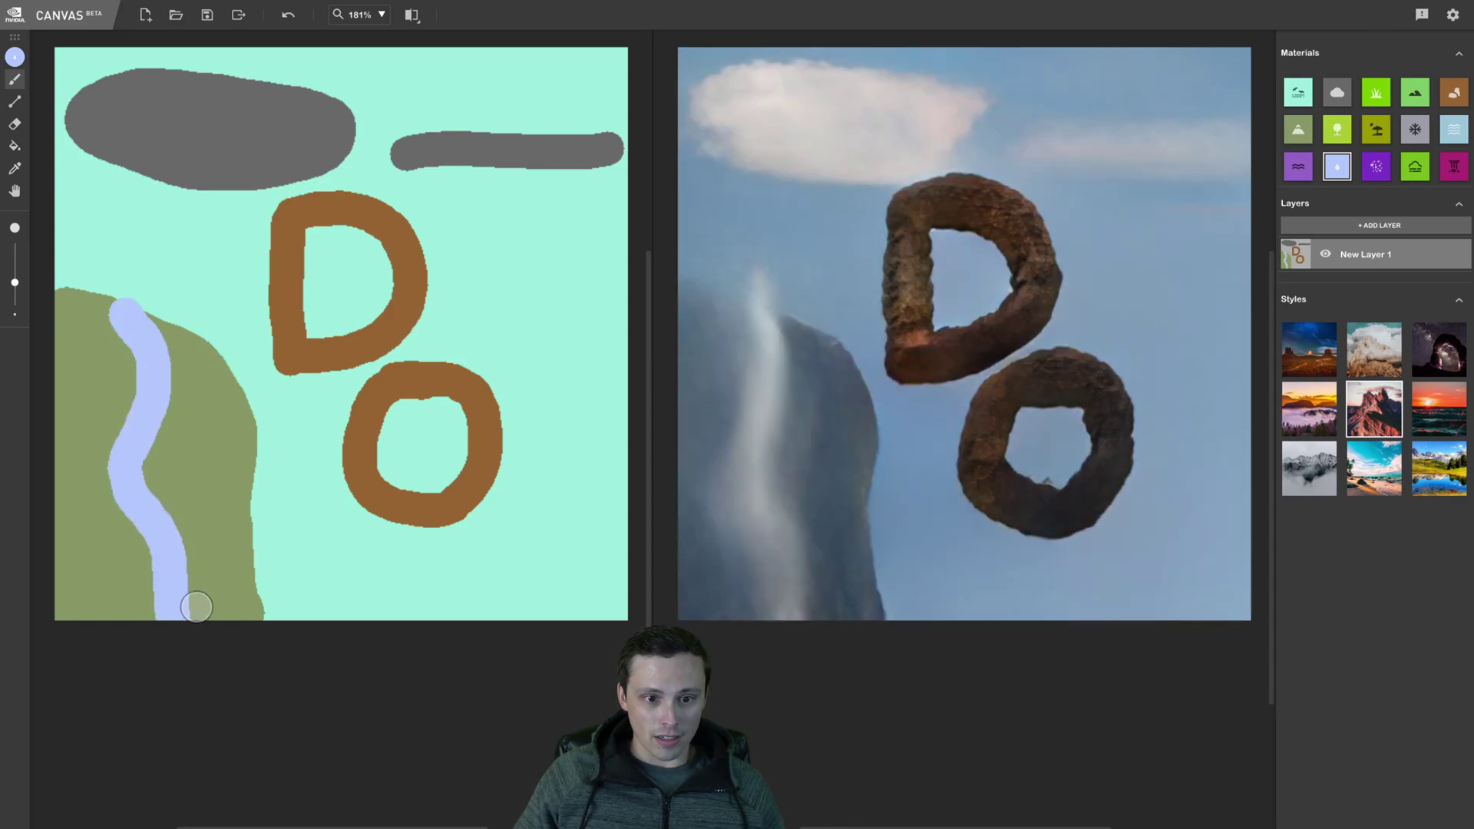
mouse_move(126, 319)
mouse_down()
mouse_move(105, 312)
mouse_move(163, 325)
mouse_up()
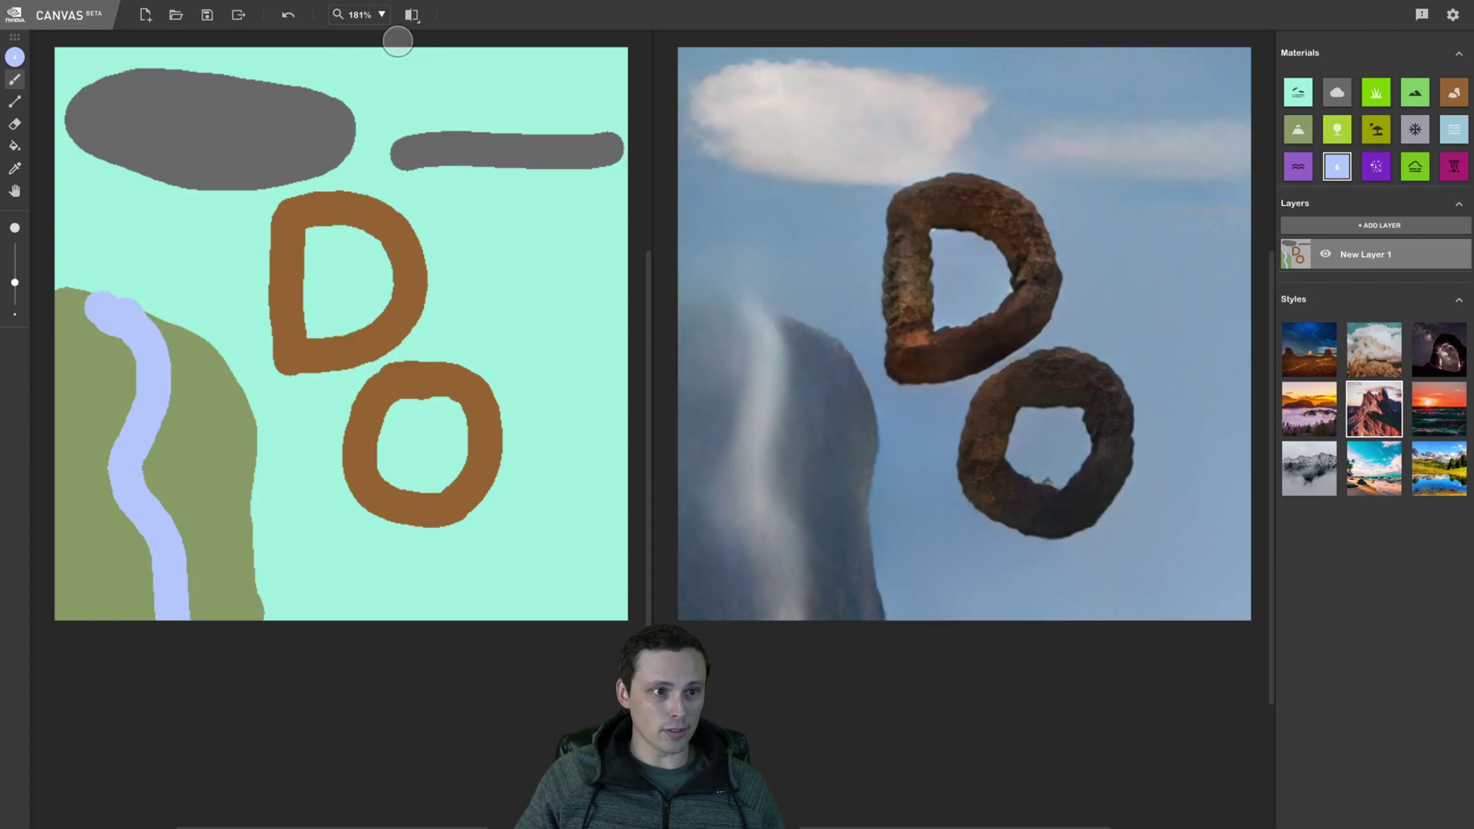
click(287, 15)
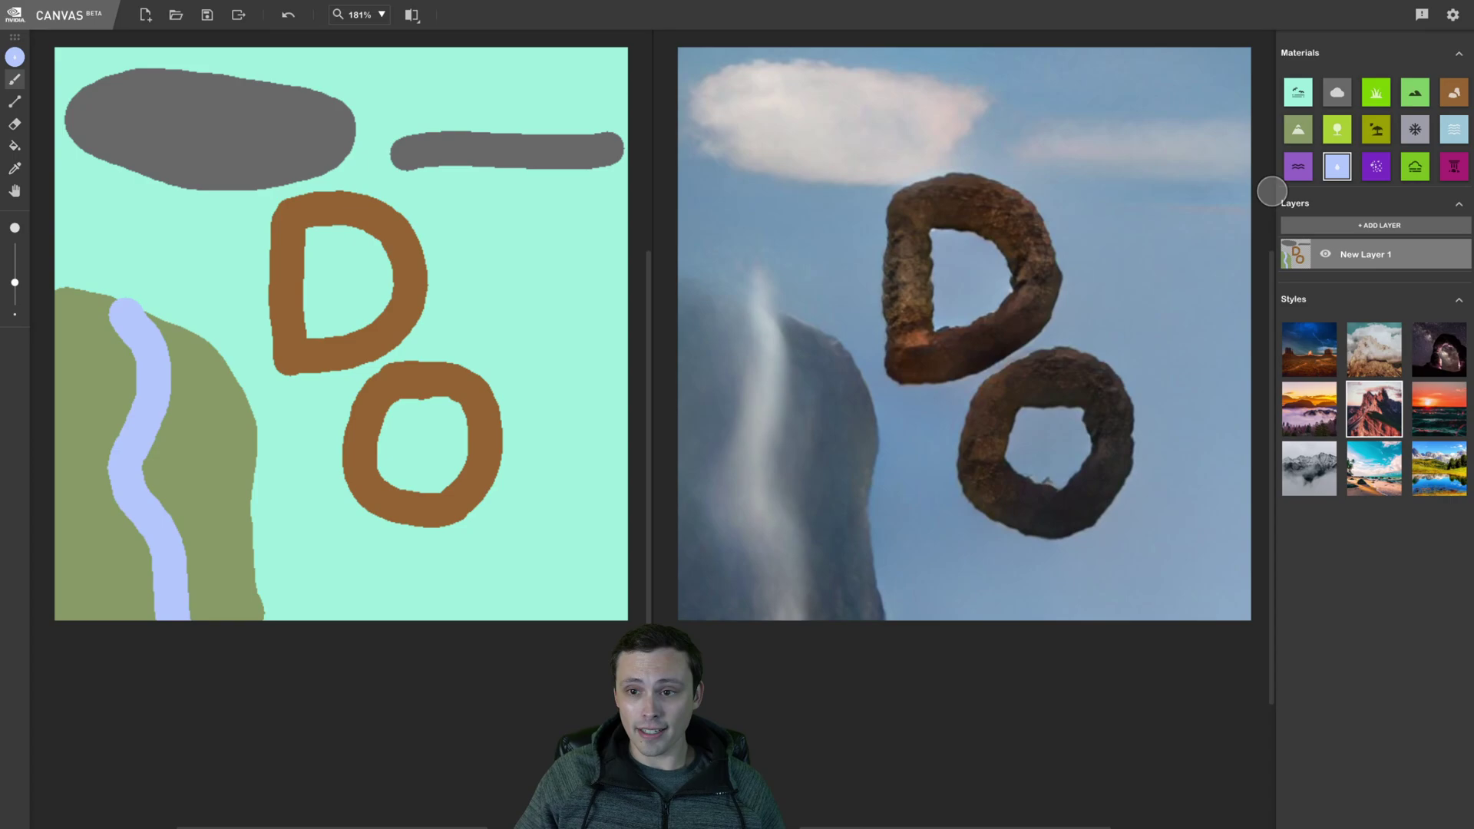
Step: Undo the waterfall and the stone O, leaving only the floating D
click(1416, 129)
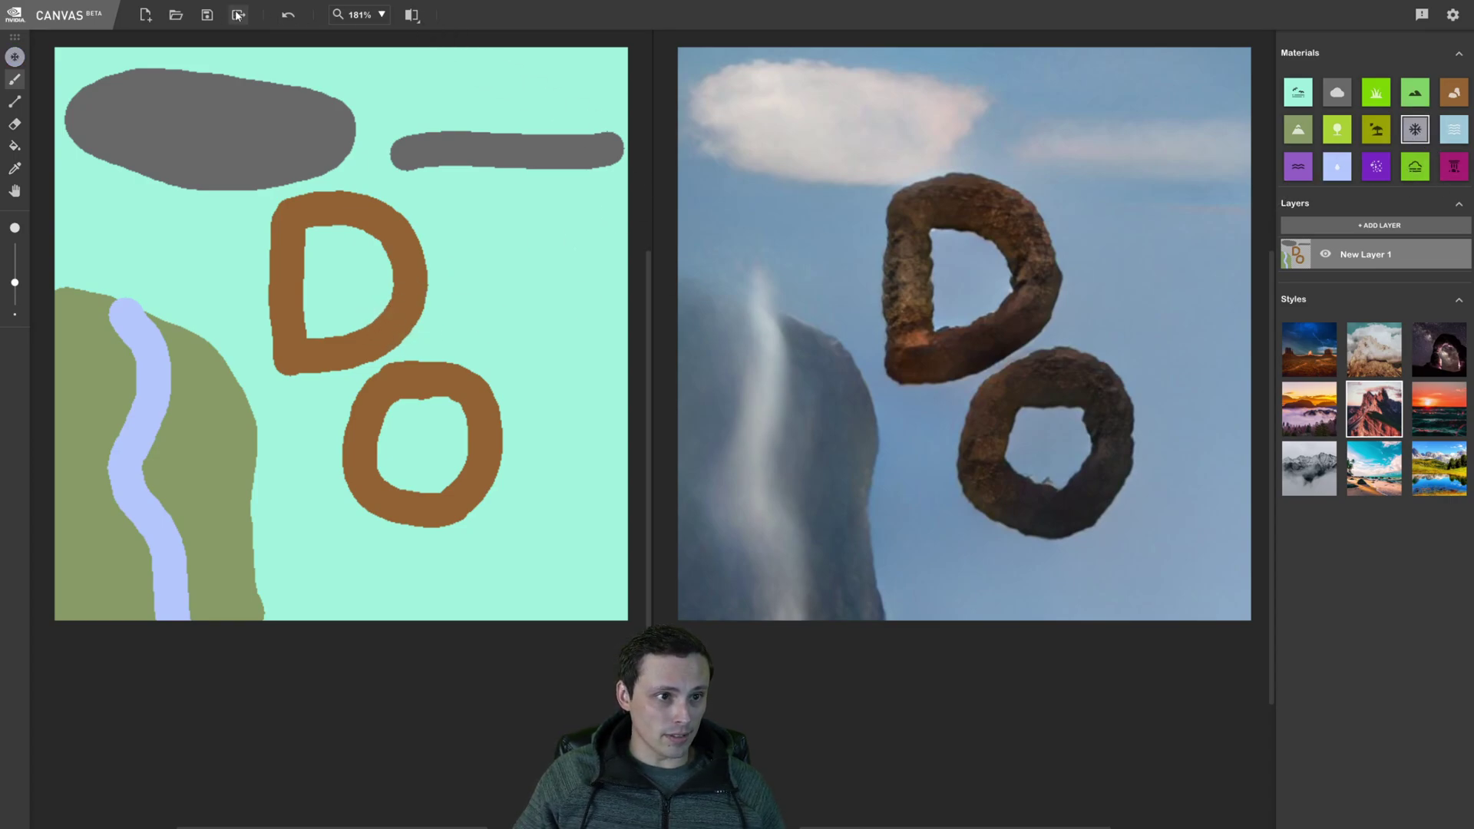
click(287, 16)
click(287, 15)
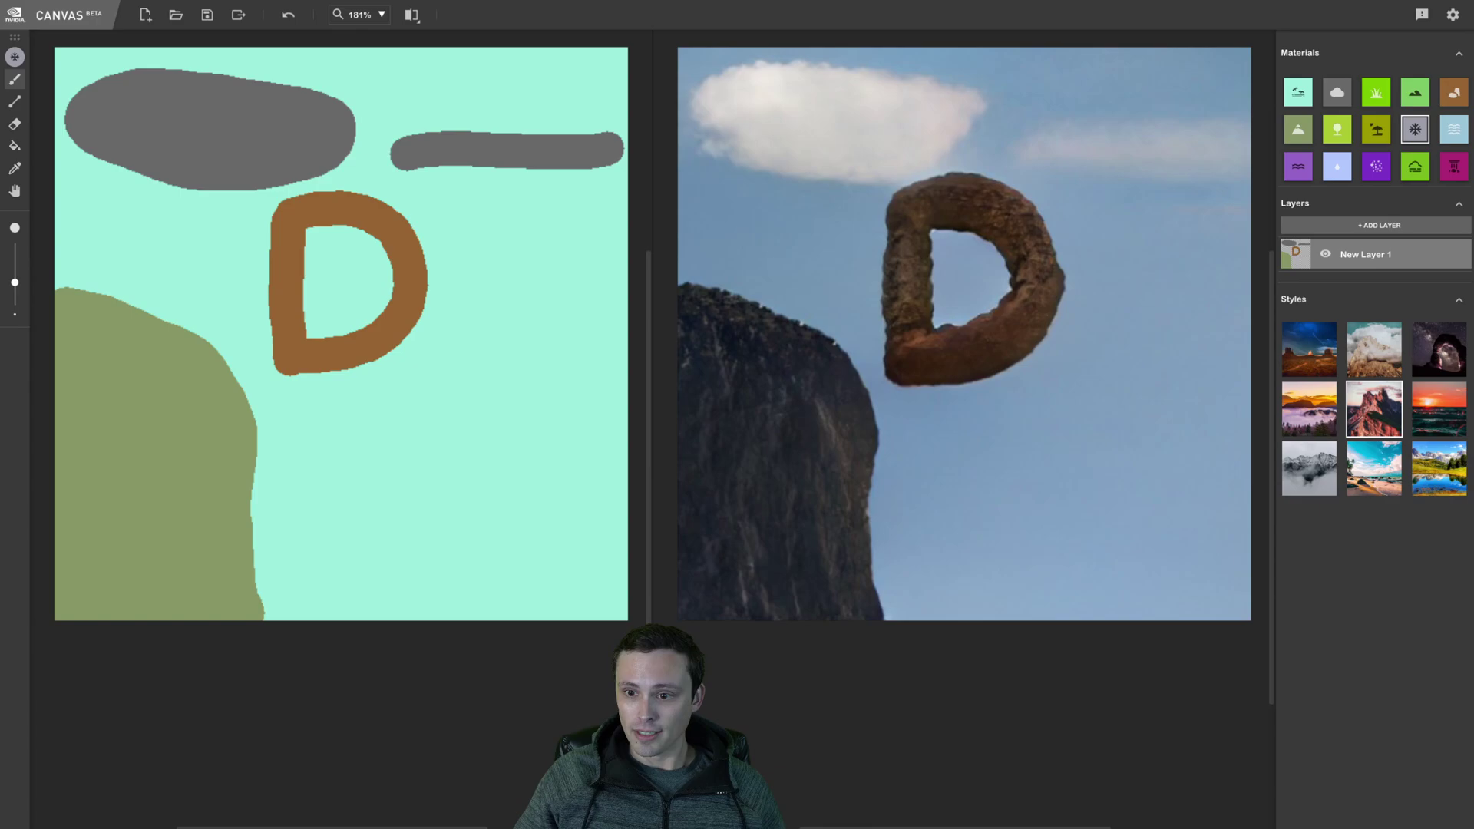
Step: Paint a rock O below-right of the D, then try snow along the cliff edge and undo it
mouse_move(494, 408)
mouse_down()
mouse_move(403, 476)
mouse_move(547, 470)
mouse_move(499, 410)
mouse_up()
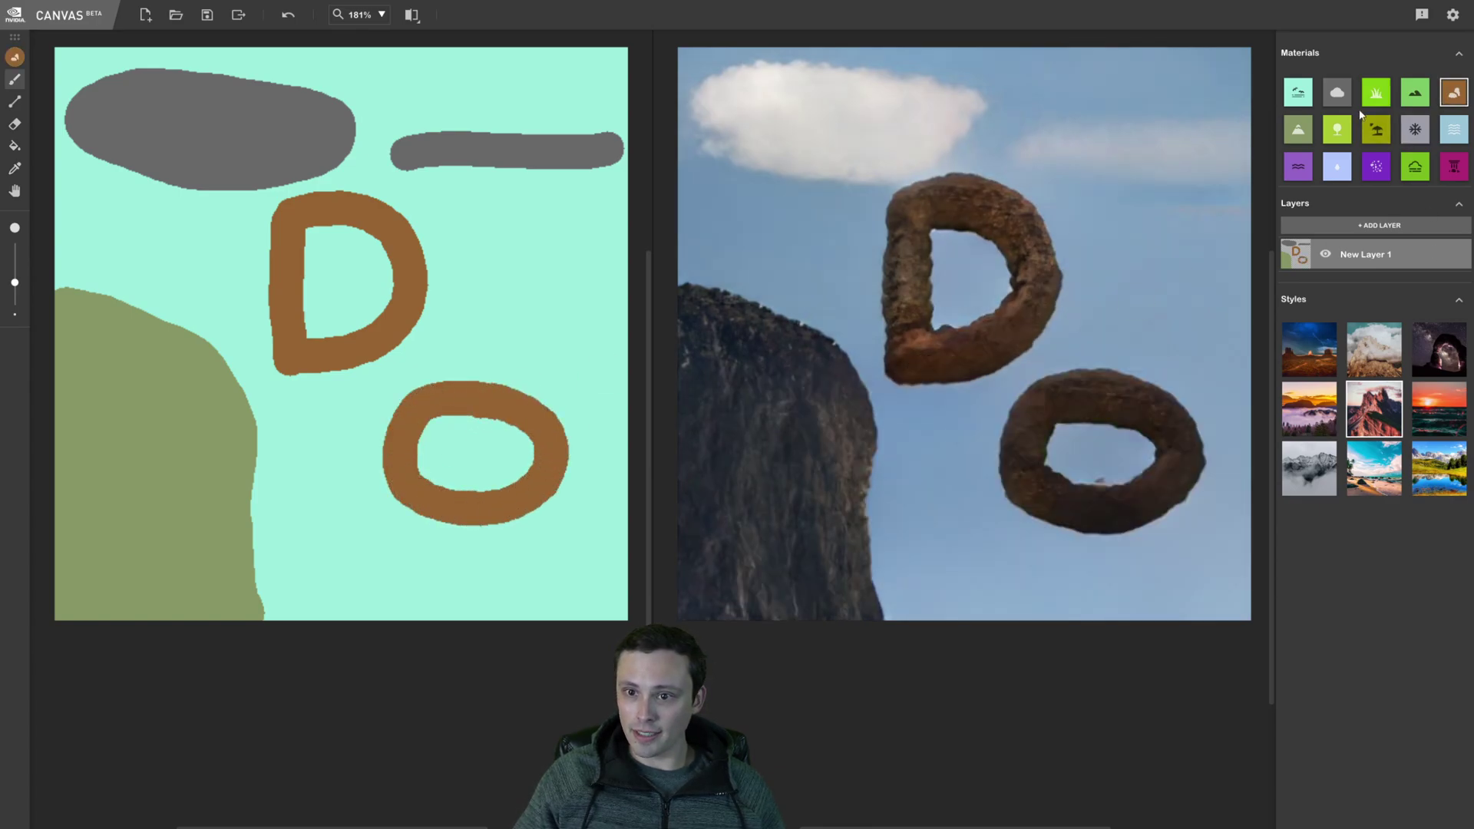
click(1416, 133)
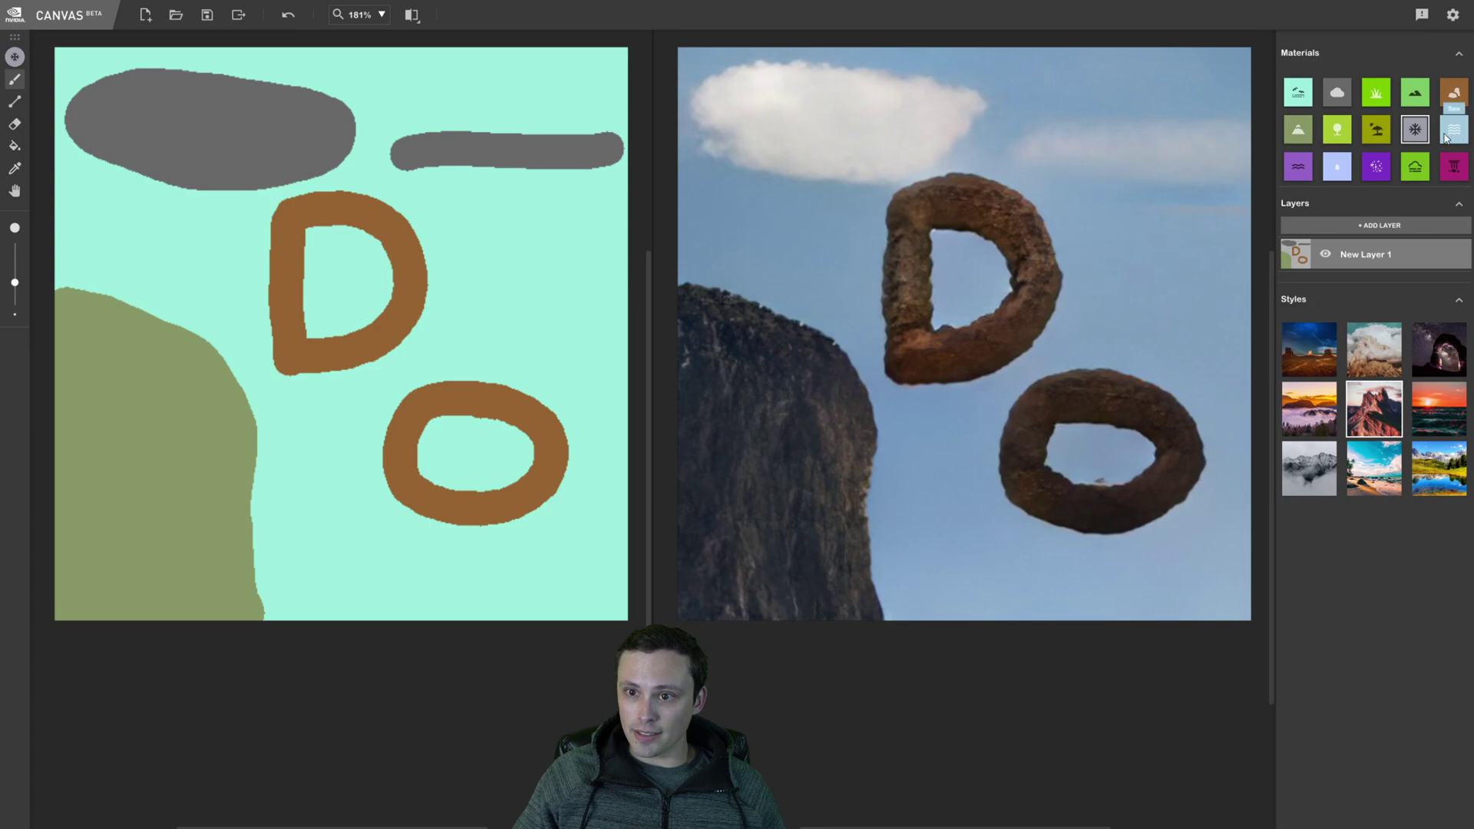
mouse_move(66, 300)
mouse_down()
mouse_move(215, 370)
mouse_move(242, 482)
mouse_up()
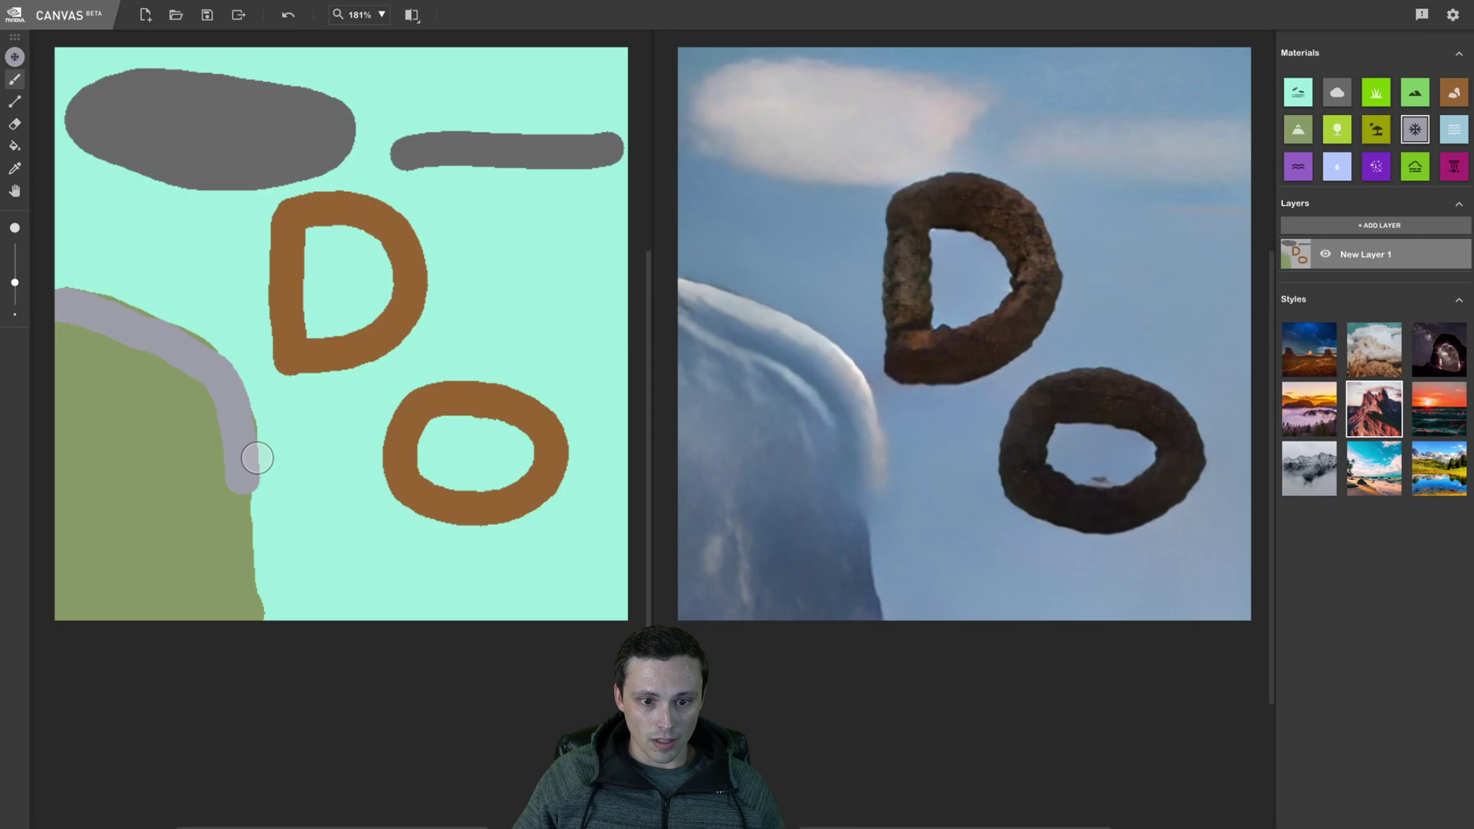
mouse_move(224, 431)
mouse_down()
mouse_move(62, 334)
mouse_move(234, 446)
mouse_move(222, 442)
mouse_move(241, 521)
mouse_move(248, 623)
mouse_up()
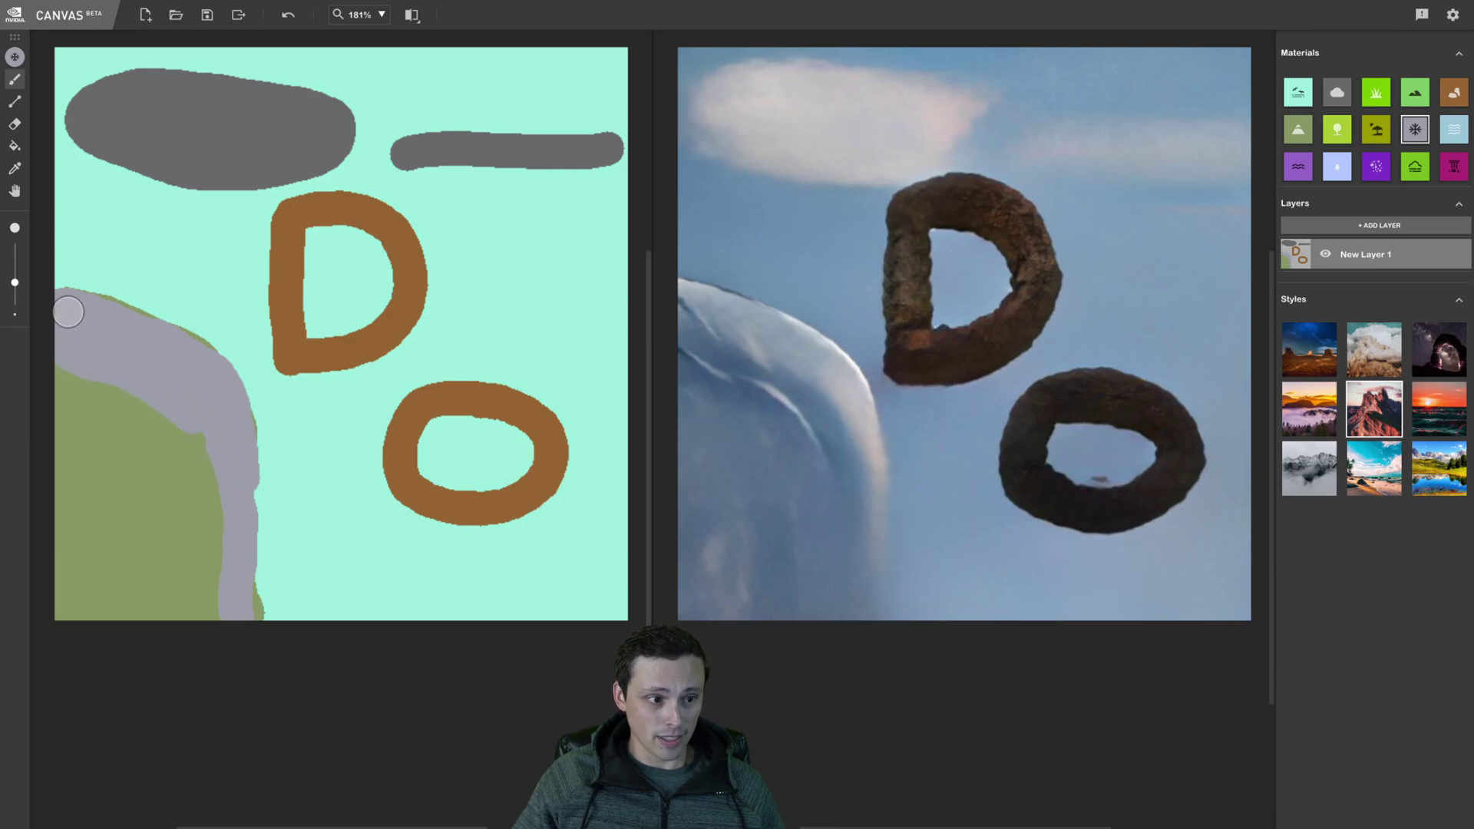
mouse_move(68, 313)
mouse_down()
mouse_move(162, 319)
mouse_move(233, 401)
mouse_up()
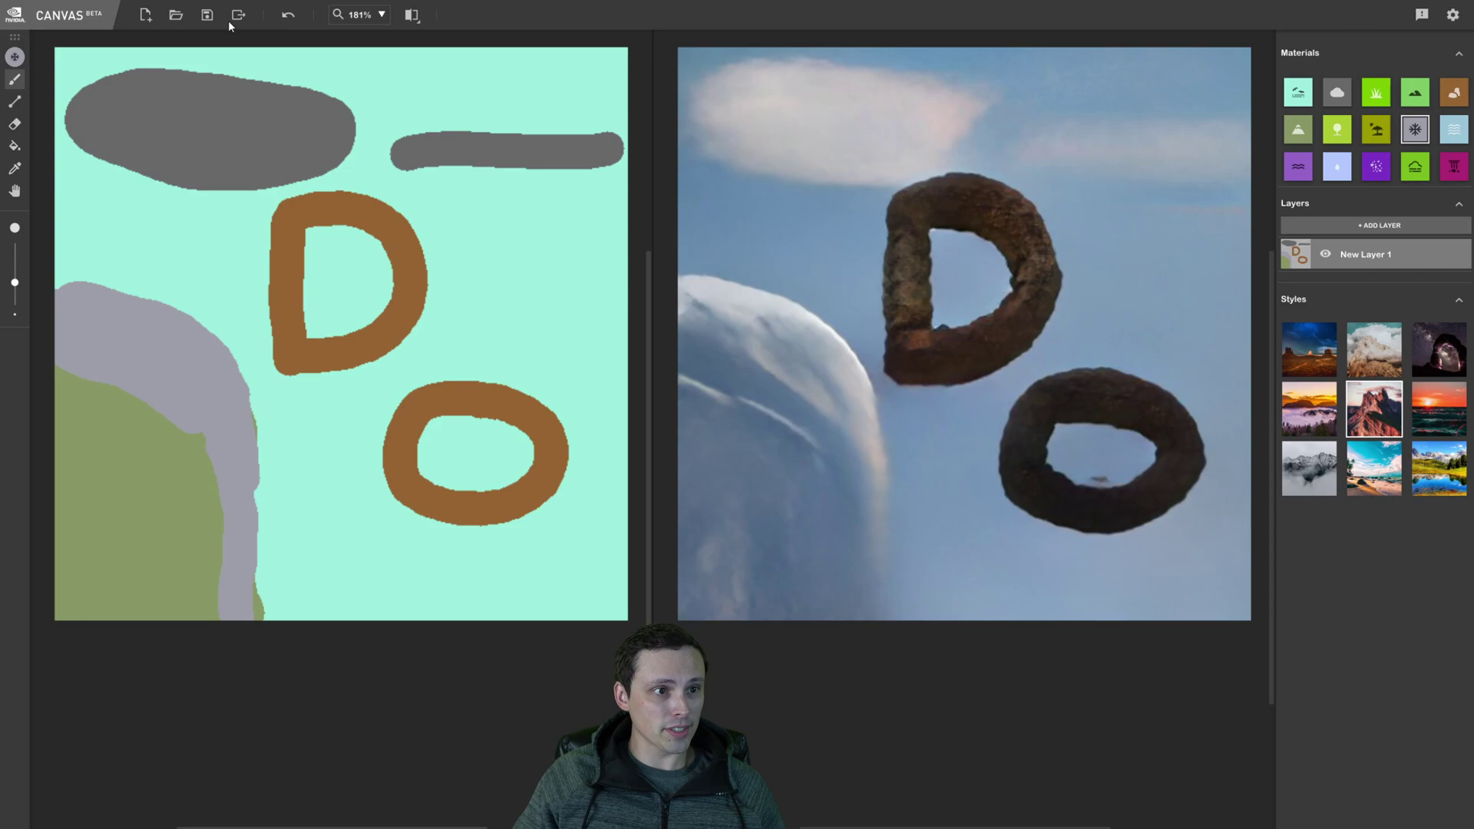
click(289, 15)
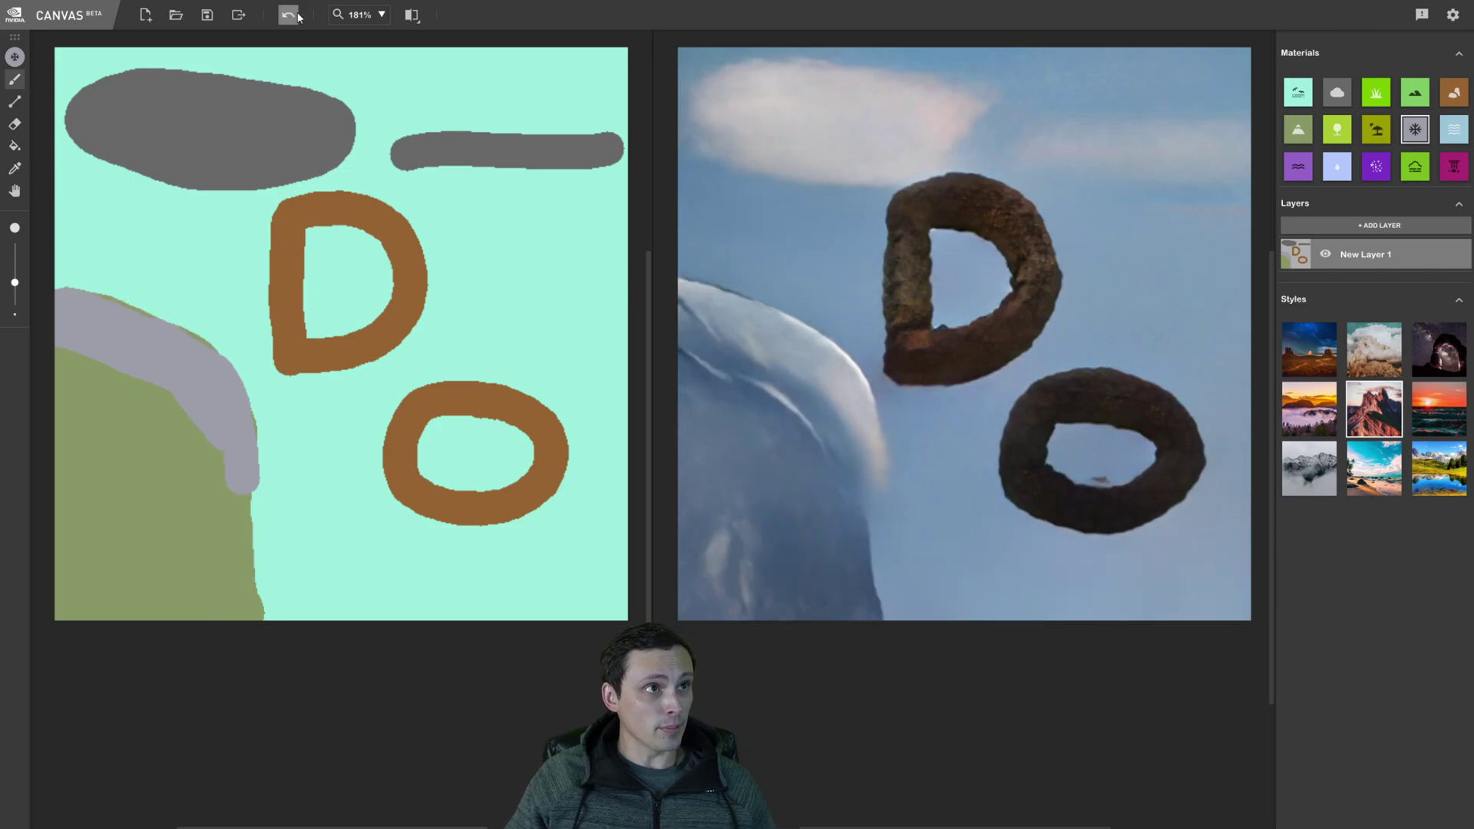
click(292, 15)
Step: Remove the last snow, paint a treeline along the canvas bottom, and preview the cloudy-rock style
click(297, 16)
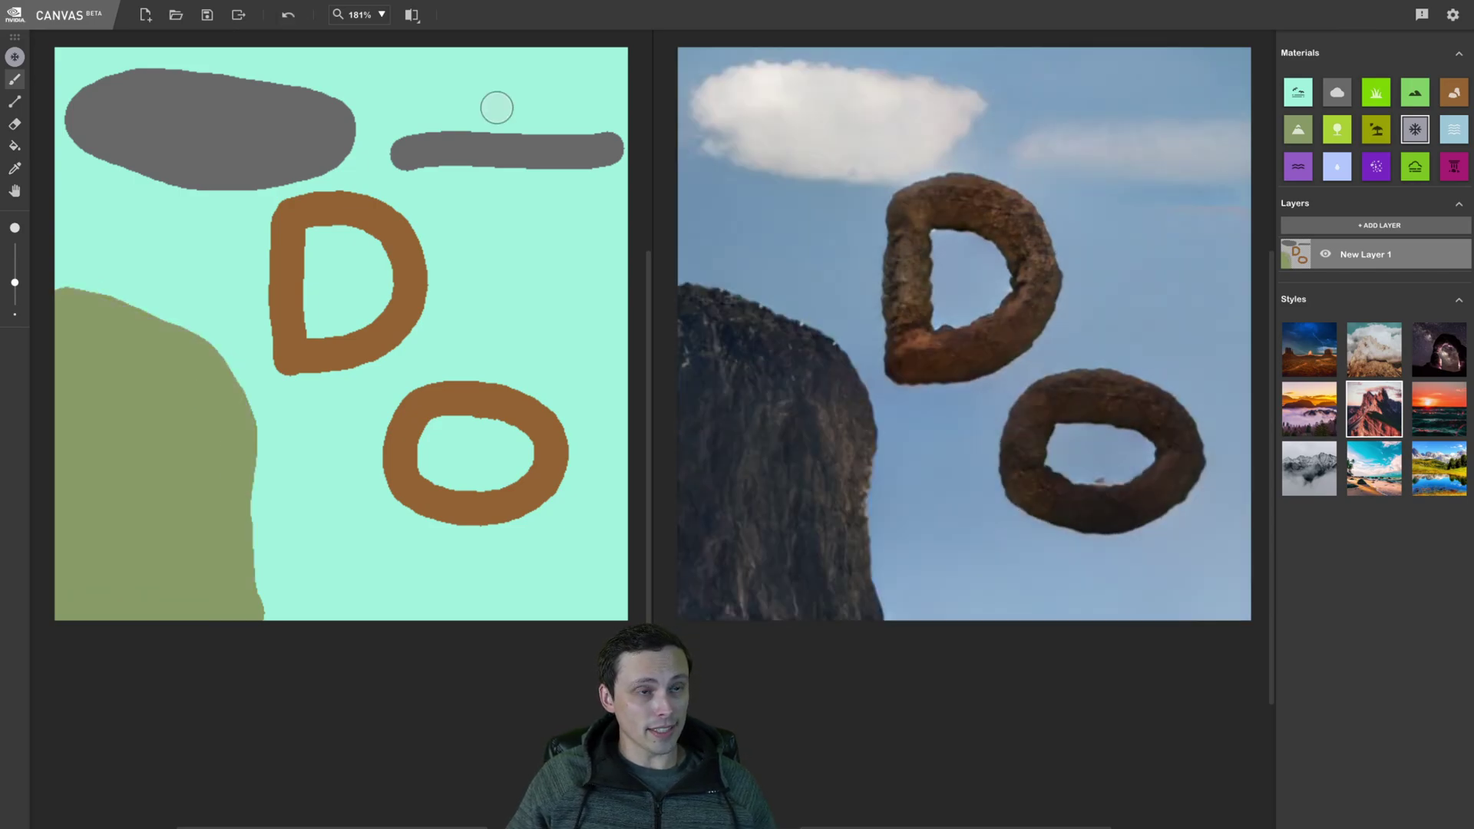
click(1374, 166)
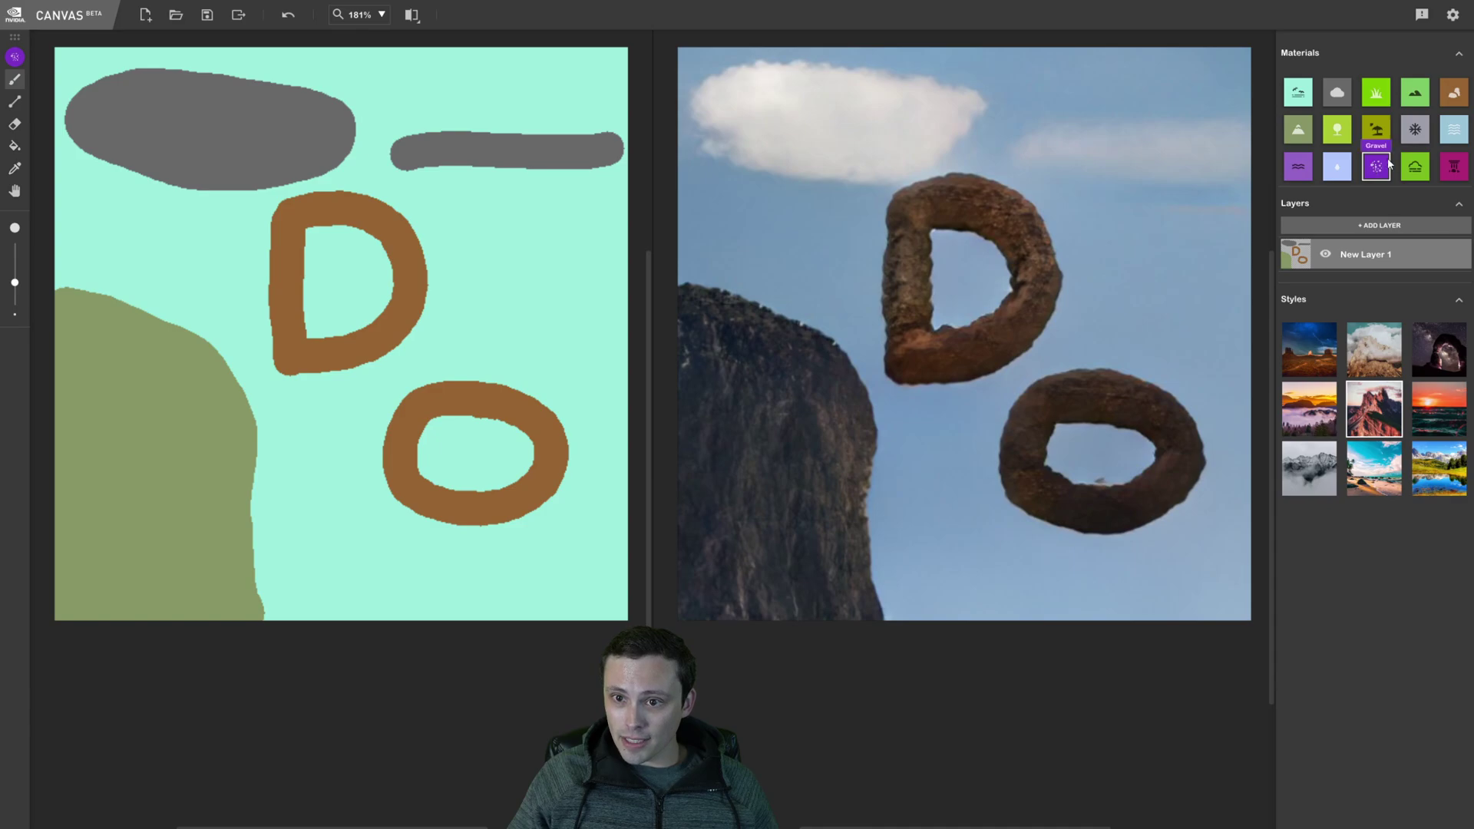
click(1336, 129)
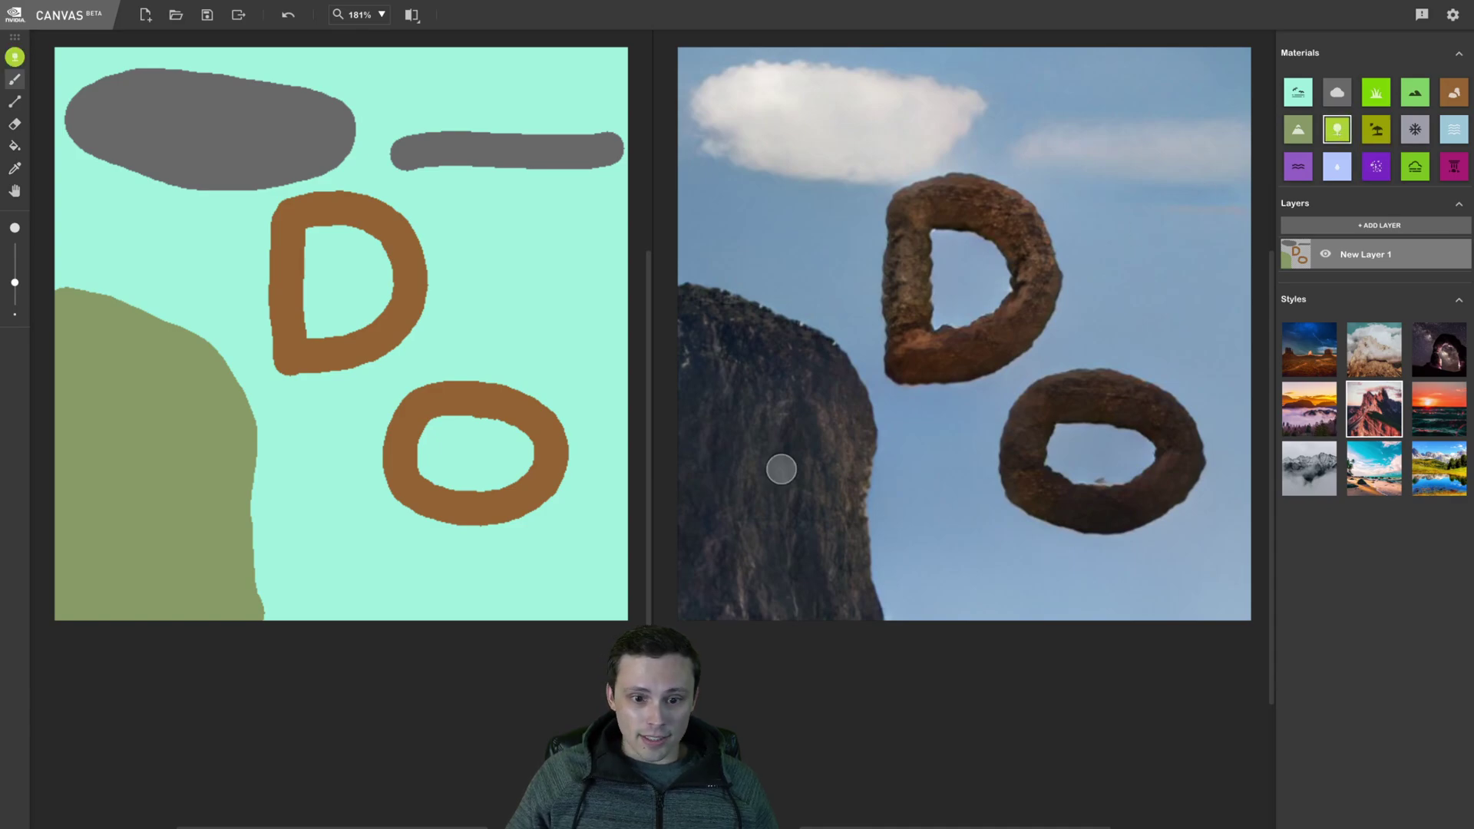
mouse_move(263, 612)
mouse_down()
mouse_move(302, 604)
mouse_move(618, 619)
mouse_move(616, 582)
mouse_move(266, 572)
mouse_move(265, 607)
mouse_move(262, 566)
mouse_move(623, 573)
mouse_move(525, 618)
mouse_move(627, 600)
mouse_up()
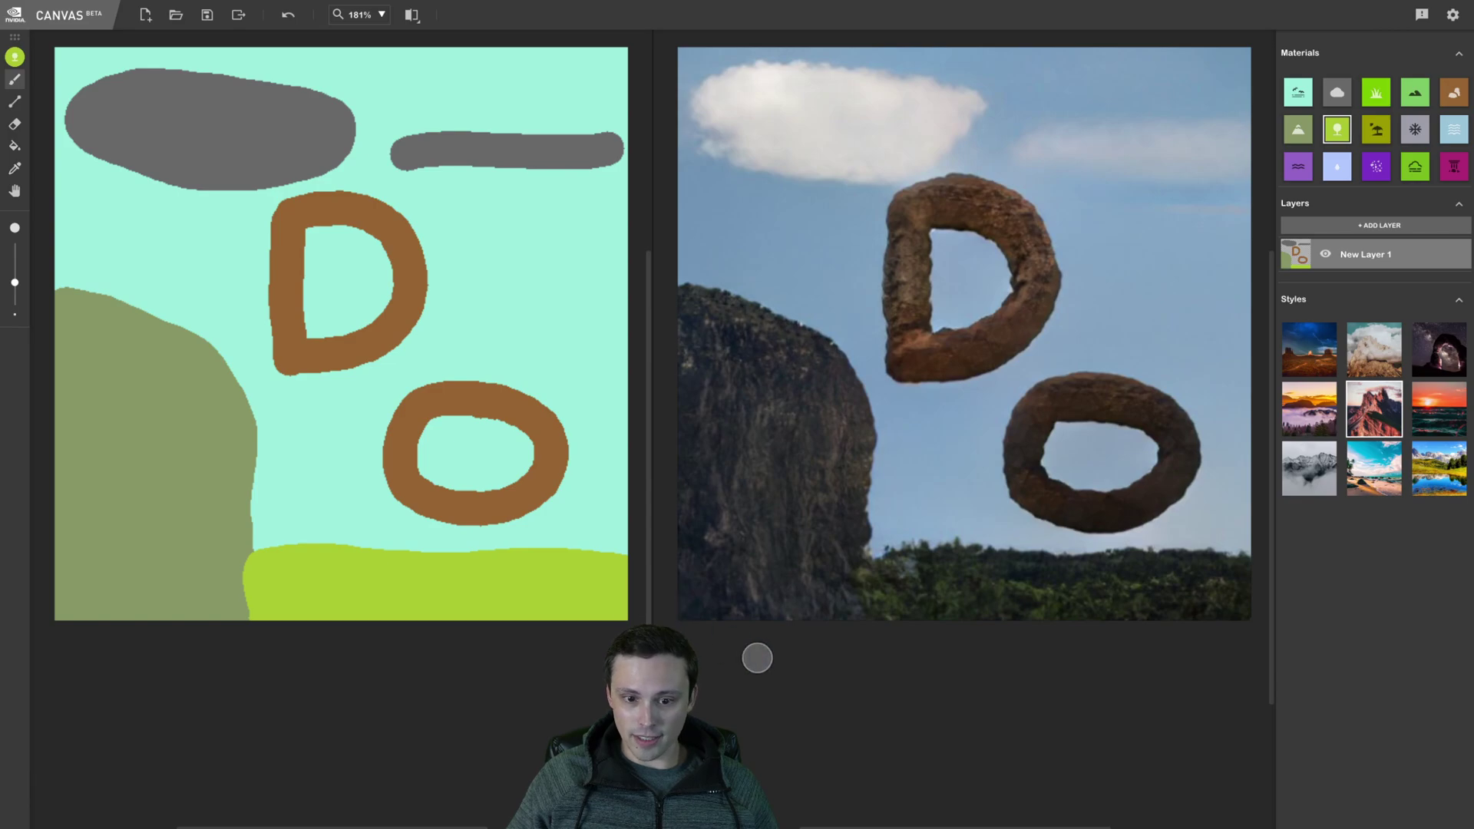
click(1371, 355)
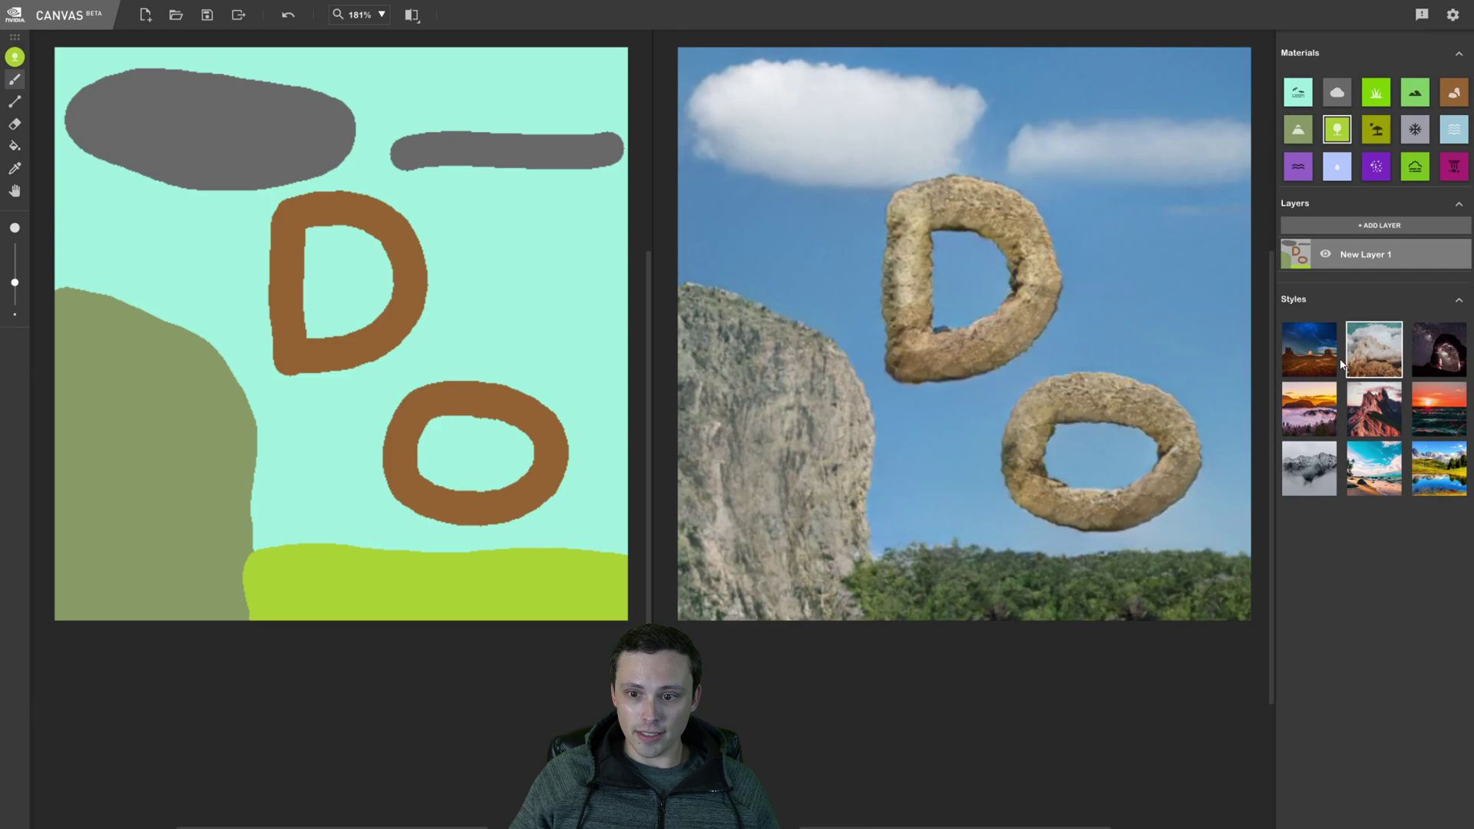
Step: Preview the blue-dusk desert and night-arch styles, finishing on the pink-sky sunset style
click(1320, 352)
click(1451, 377)
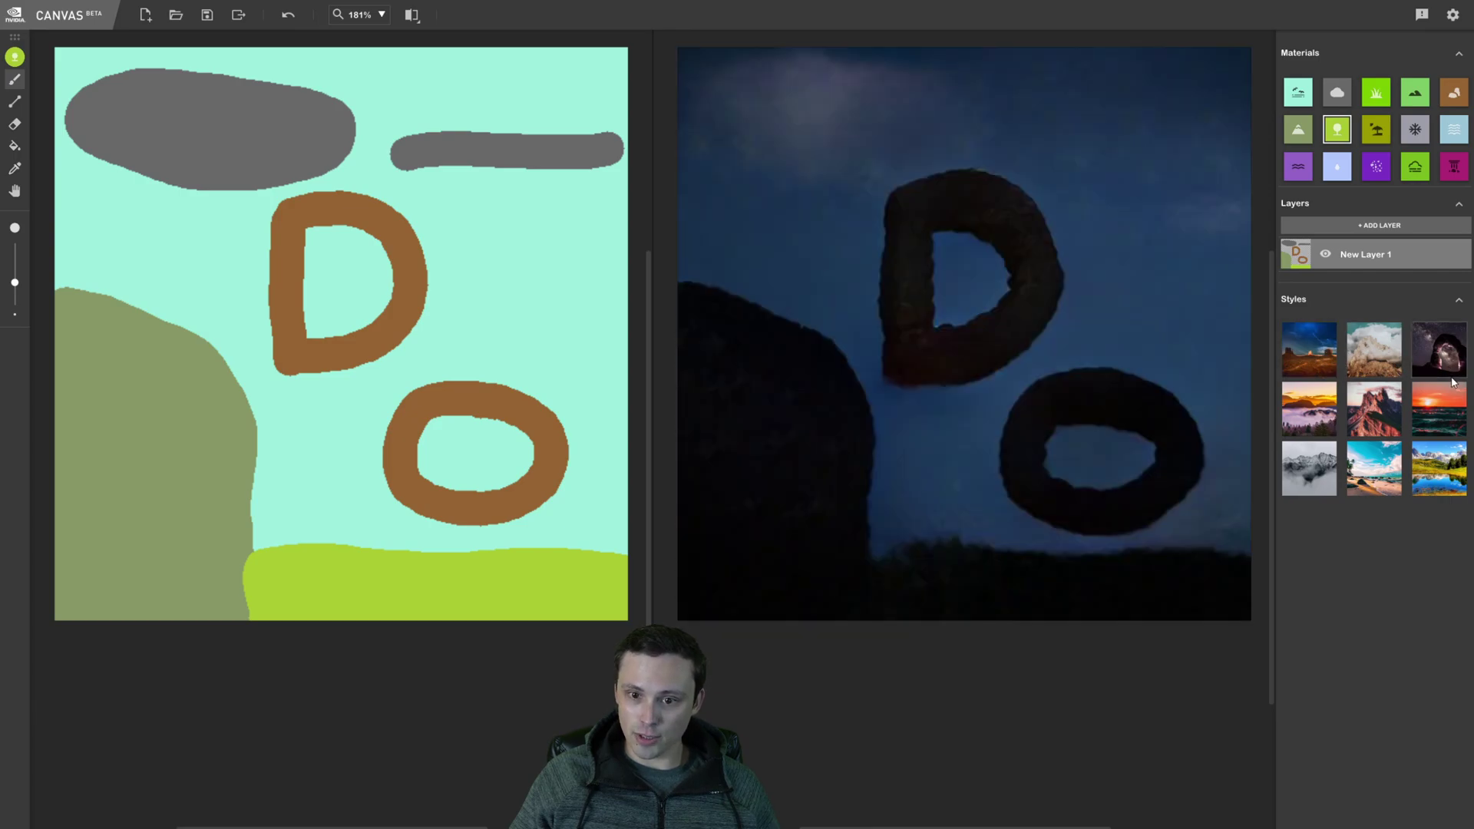
click(1452, 417)
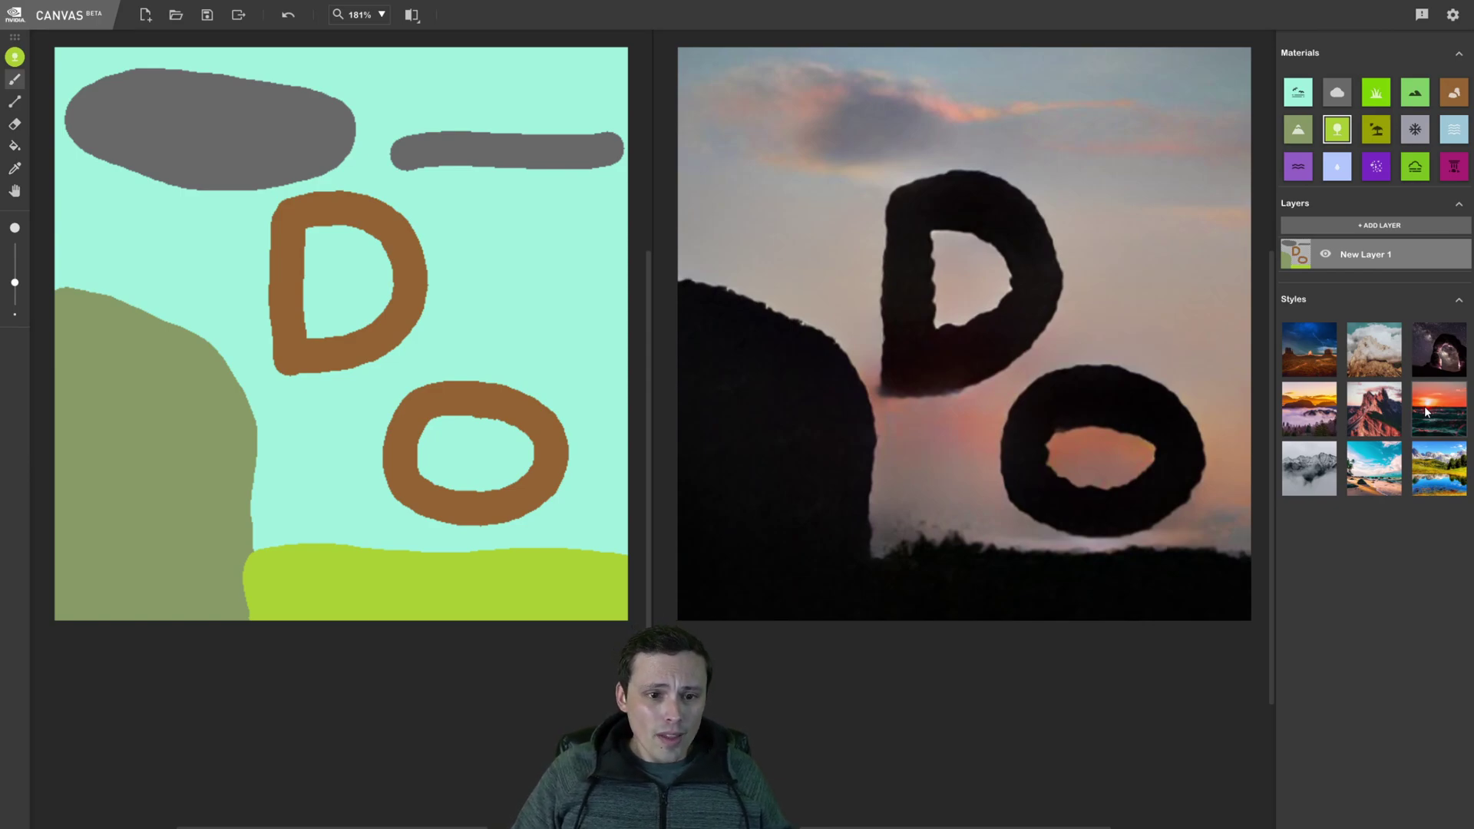
Step: Cycle through foggy-sunrise, night-arch, sunset-sea, mountain-lake, desert-night and cloudy-rock styles, ending on red-mountain
click(1318, 416)
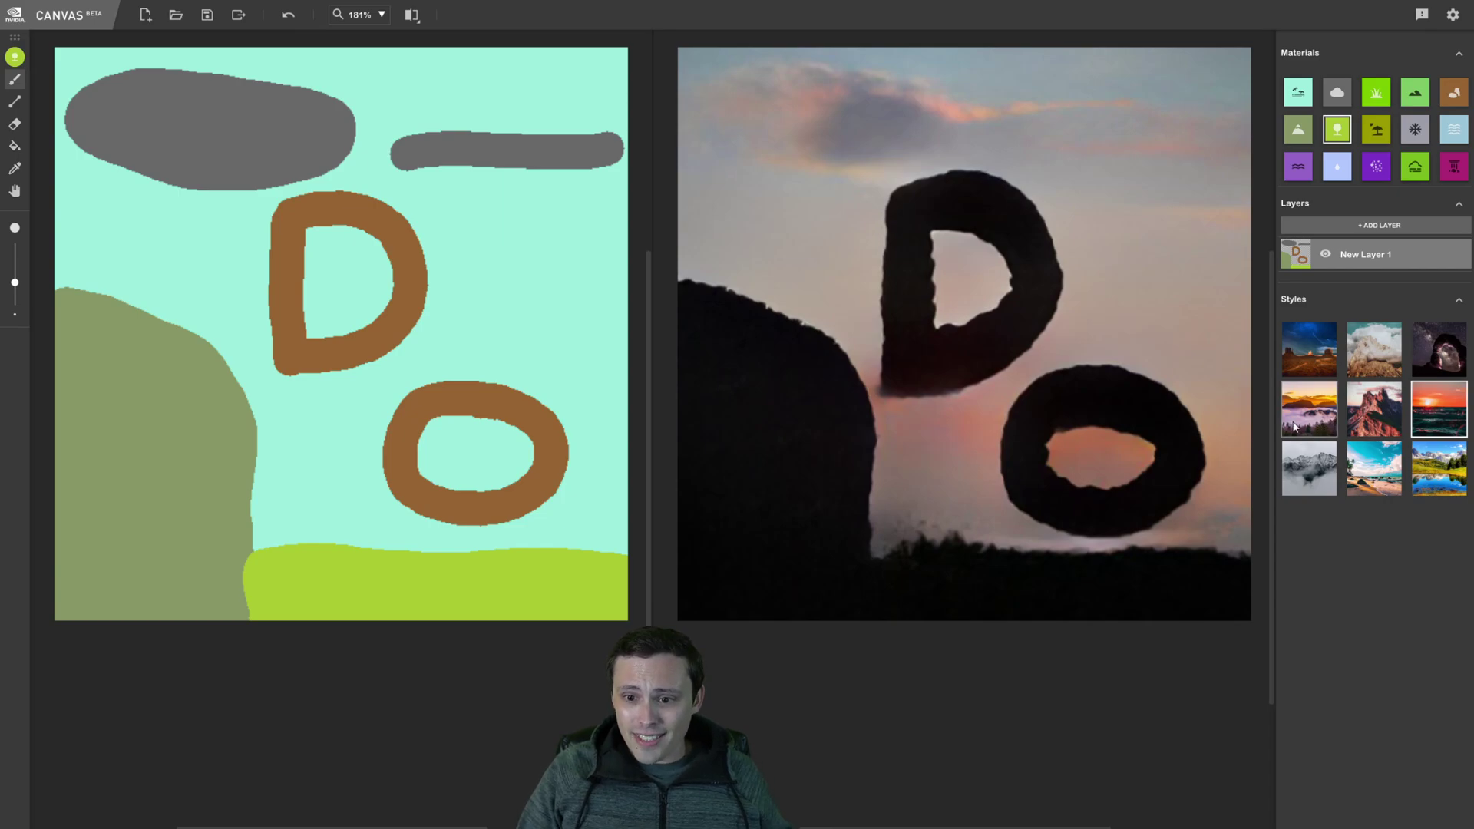
click(1323, 356)
click(1374, 349)
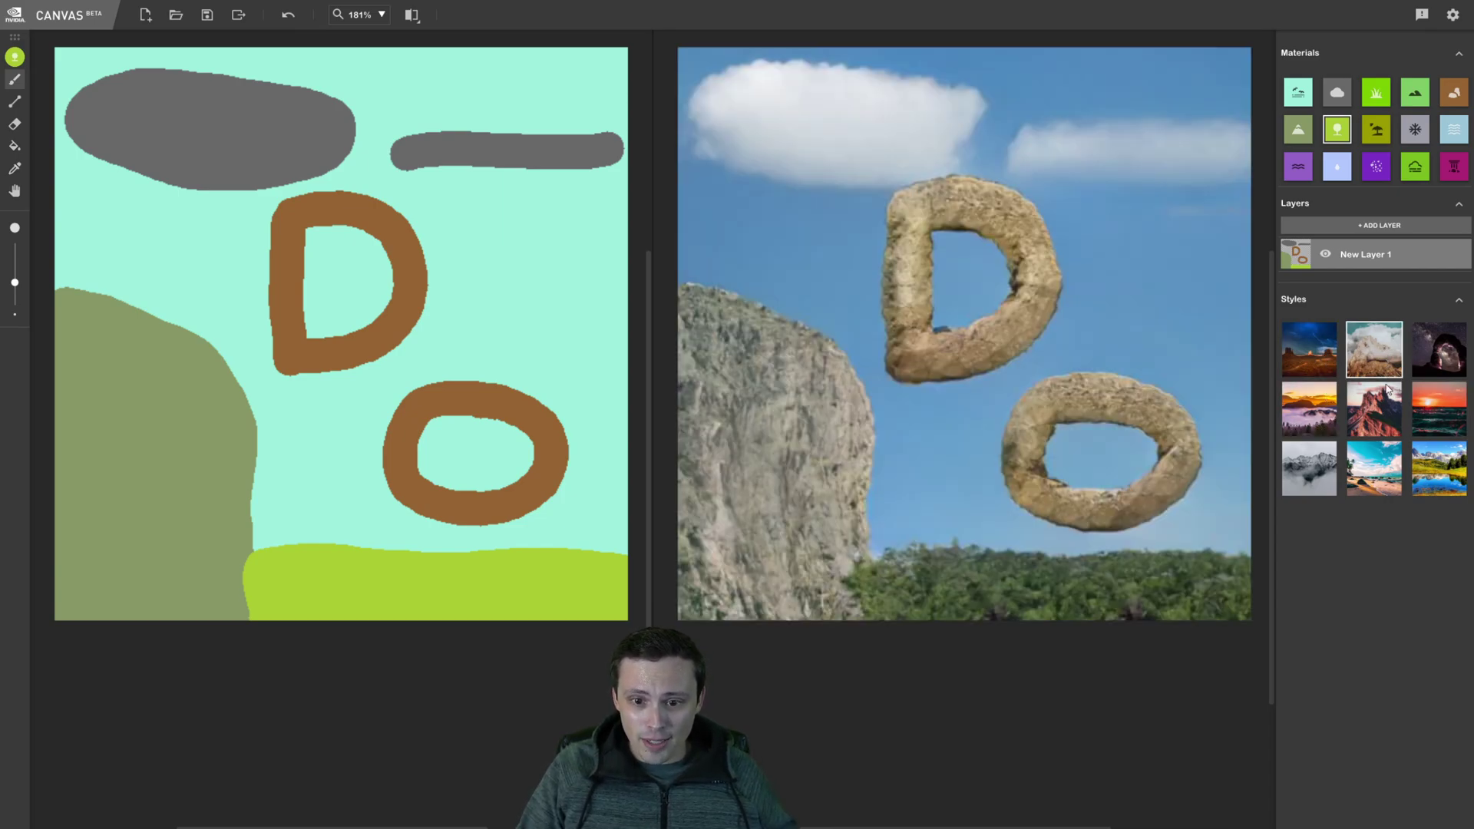
click(1380, 412)
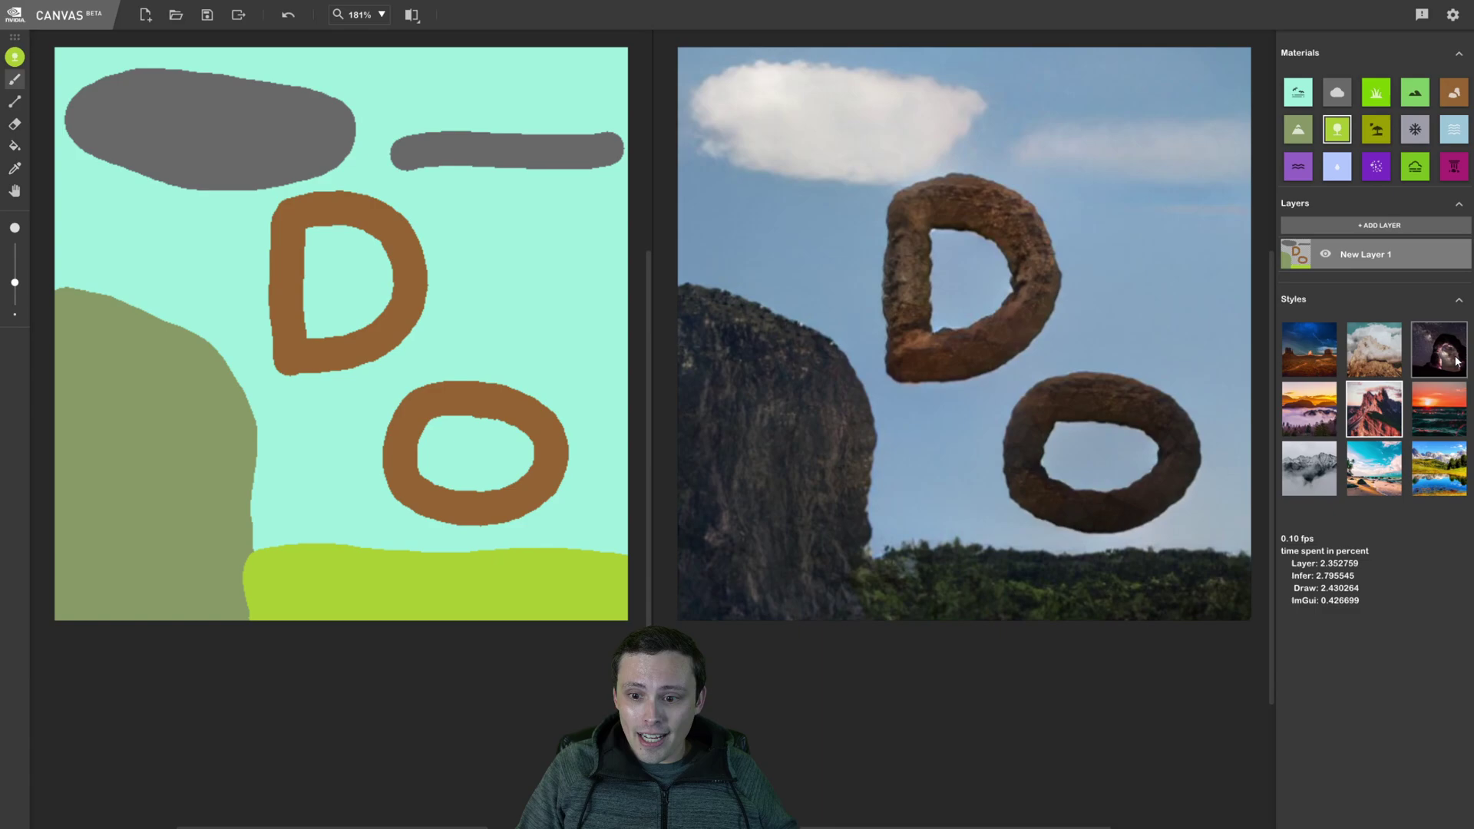
click(1432, 362)
click(1425, 417)
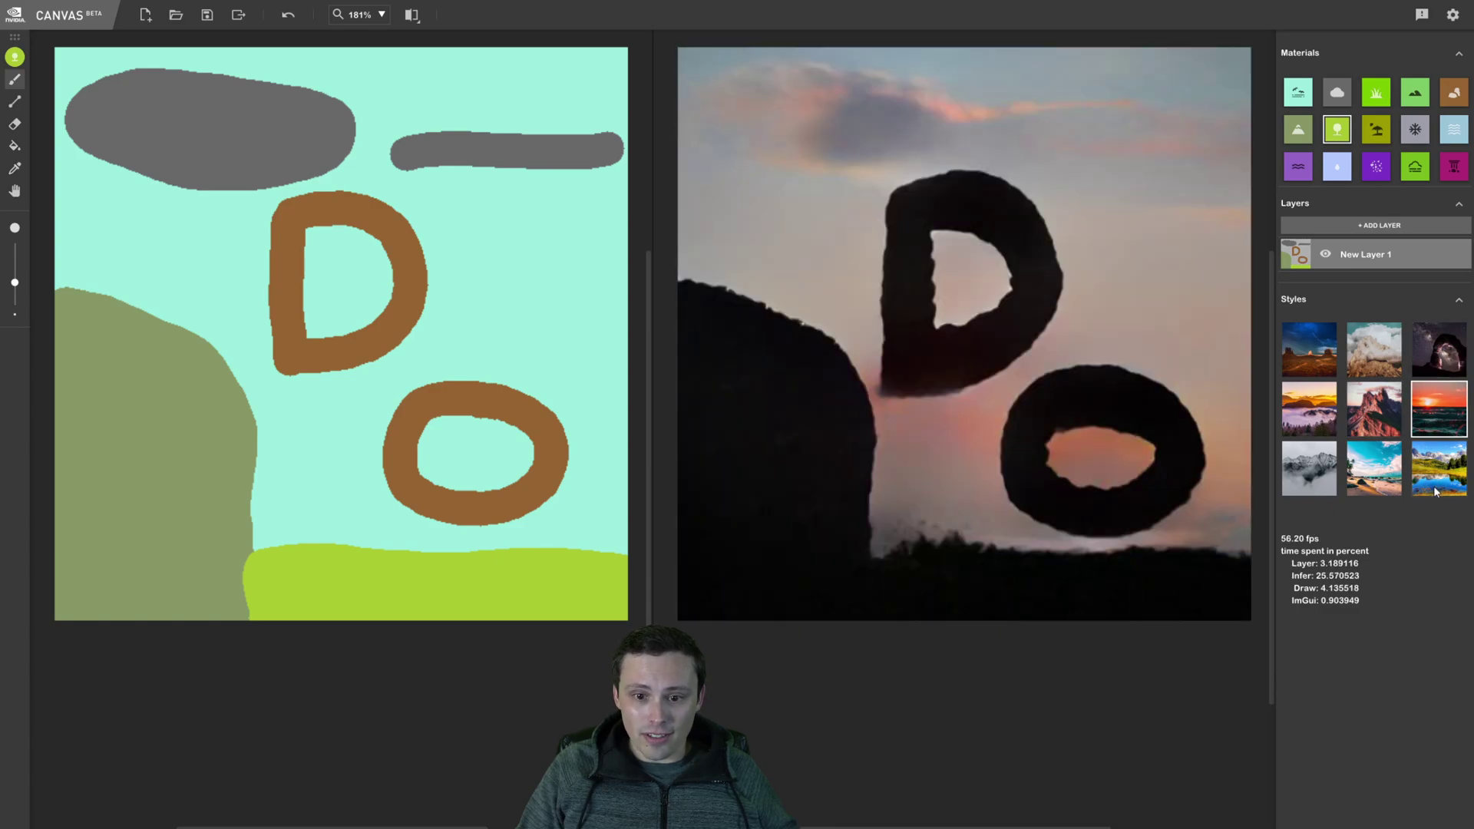
click(1436, 482)
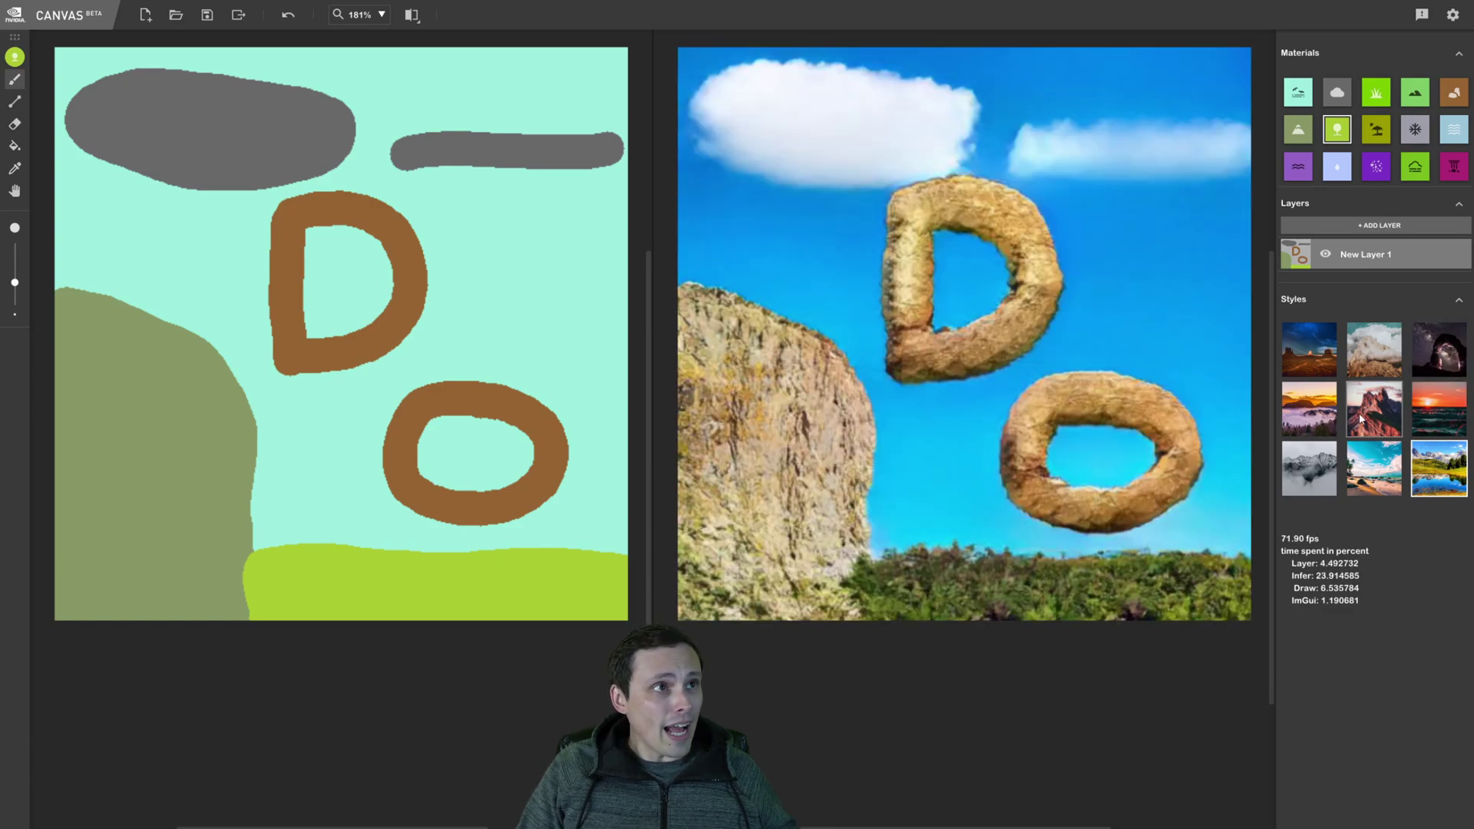
click(1297, 357)
click(1374, 361)
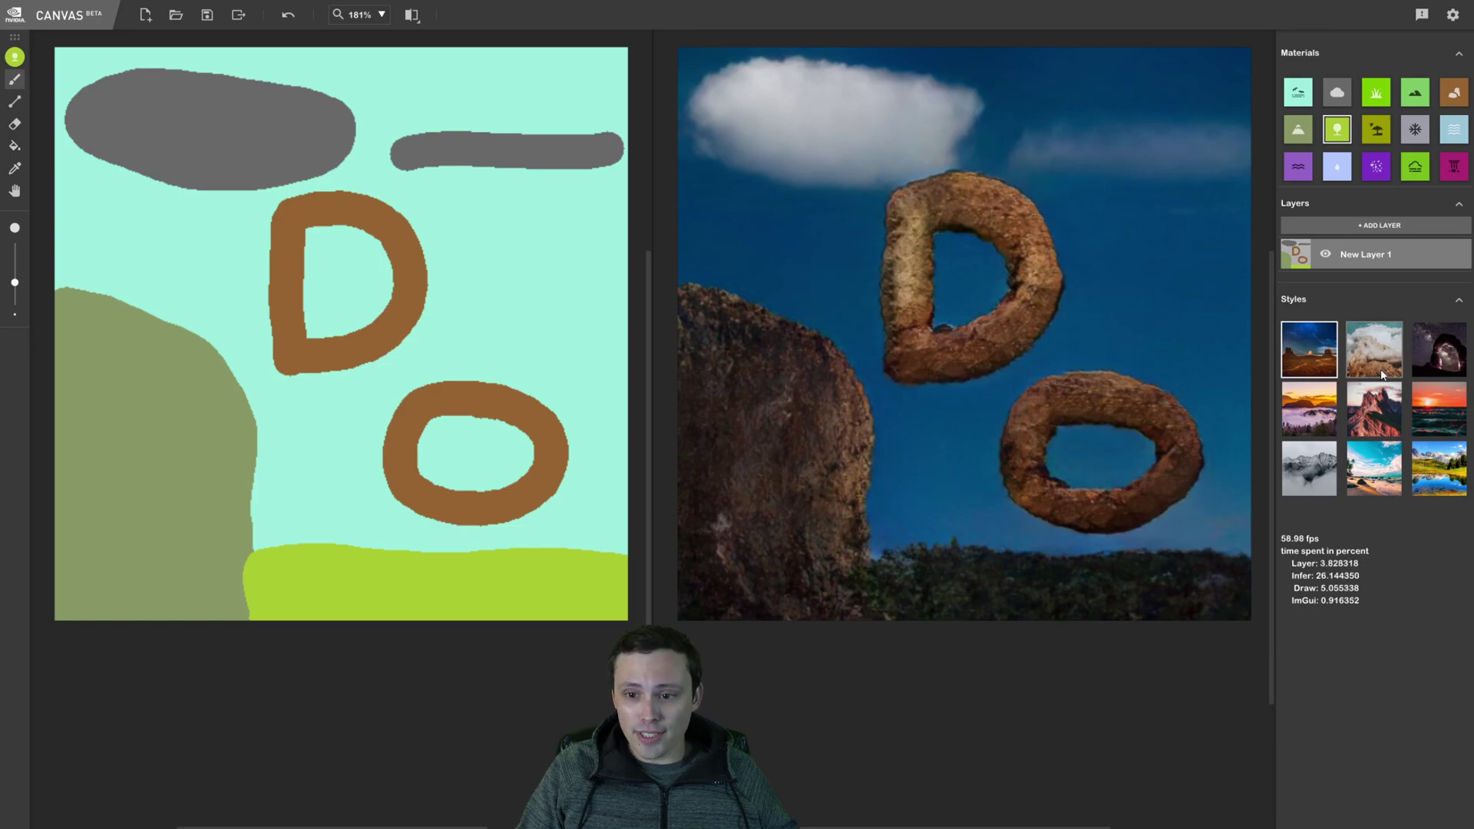
click(1361, 420)
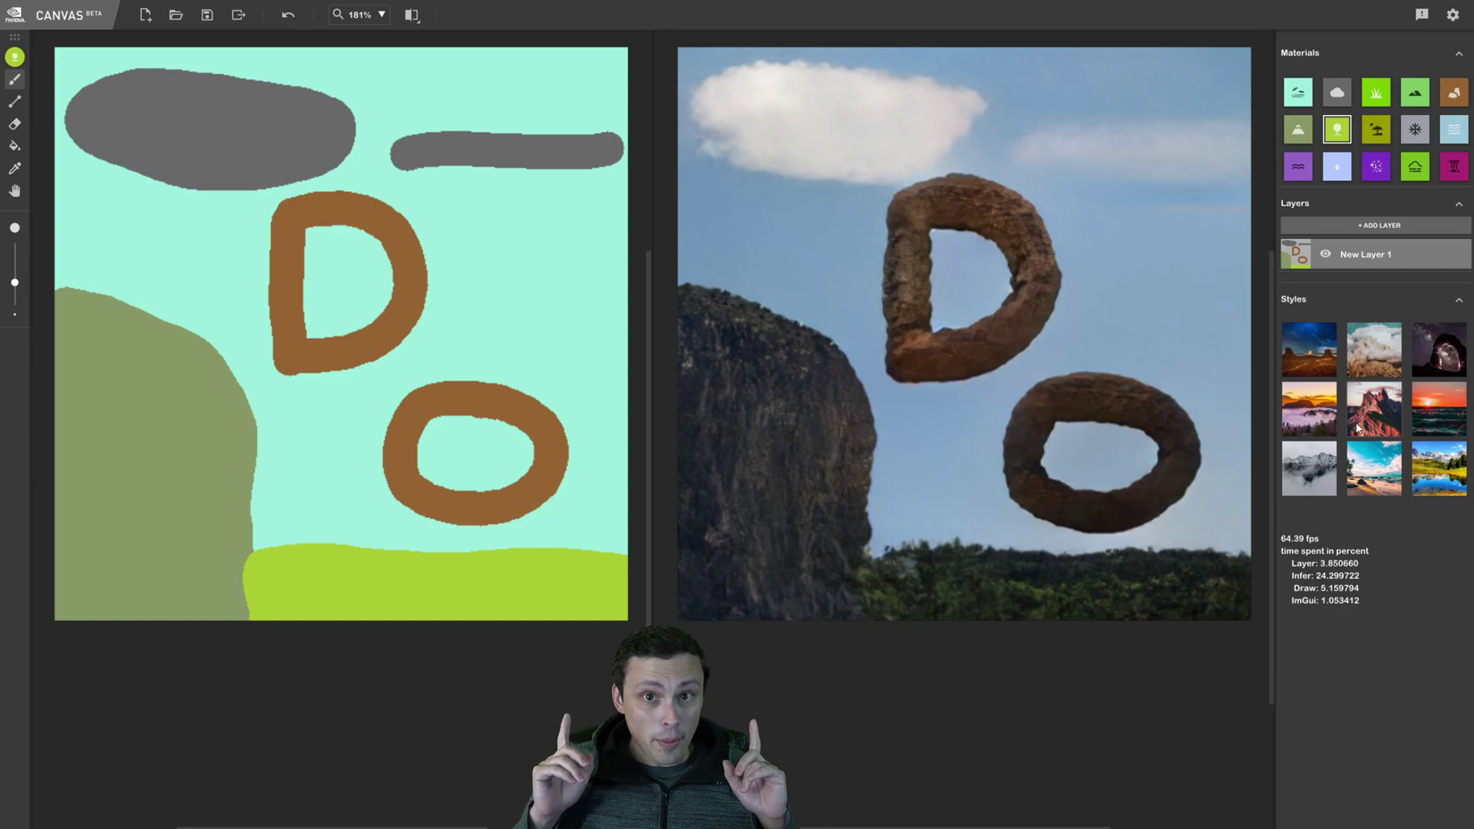
click(1357, 428)
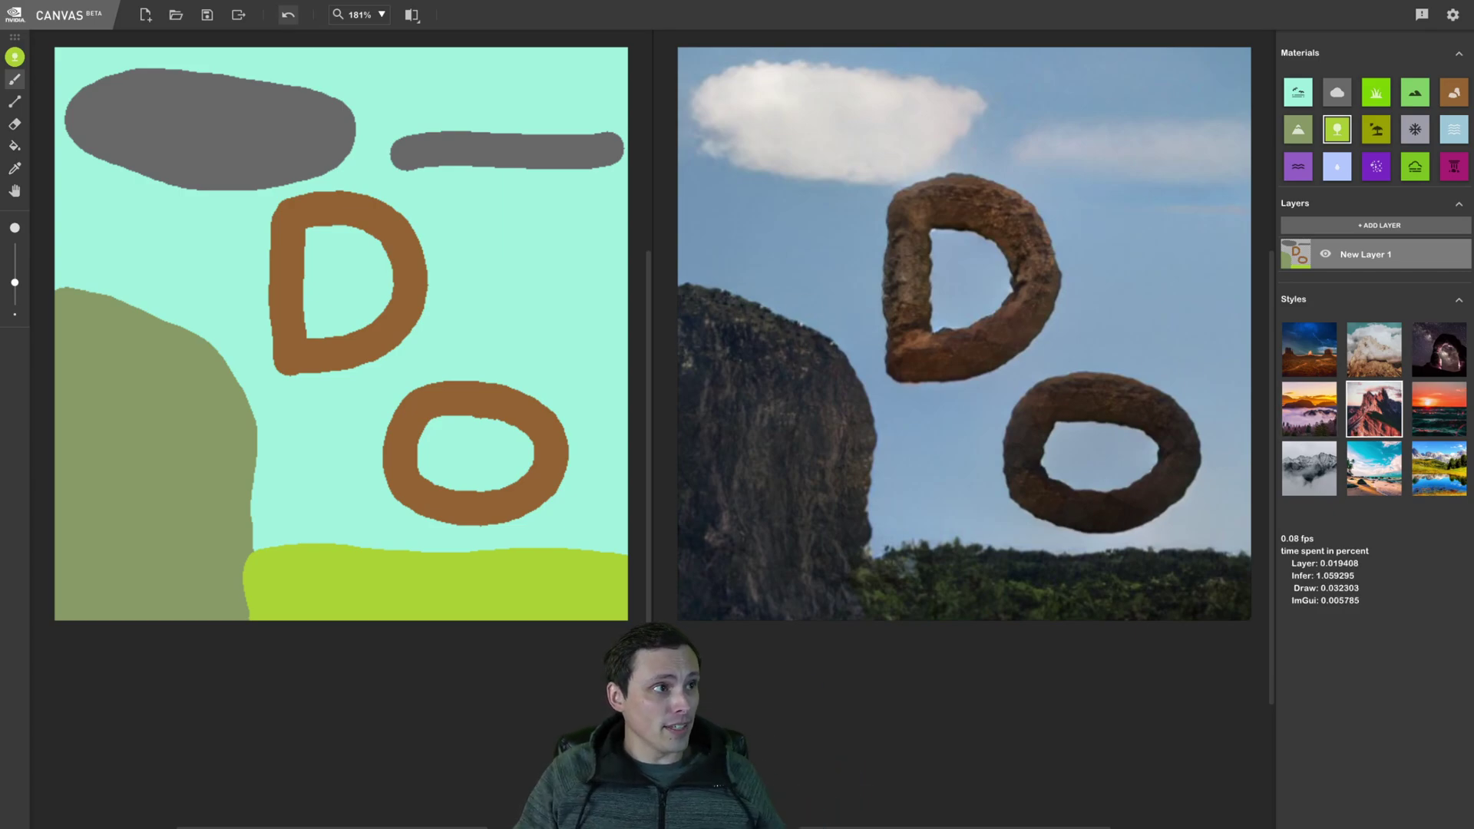